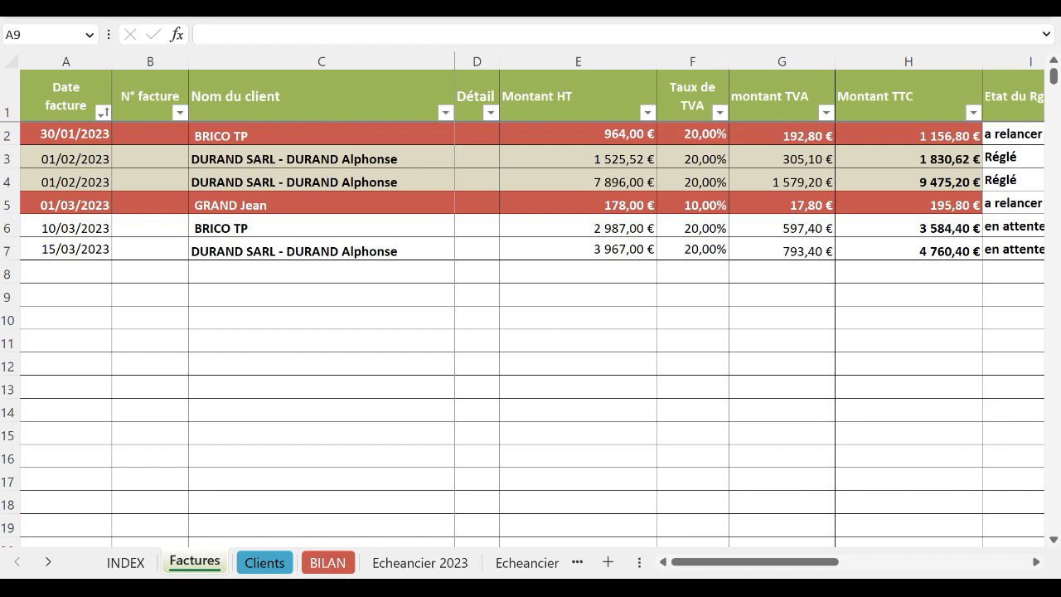
Step: Look over the Echeancier 2023 schedule, then switch to the BILAN pivot summary totalling 21 003,22 €
click(411, 569)
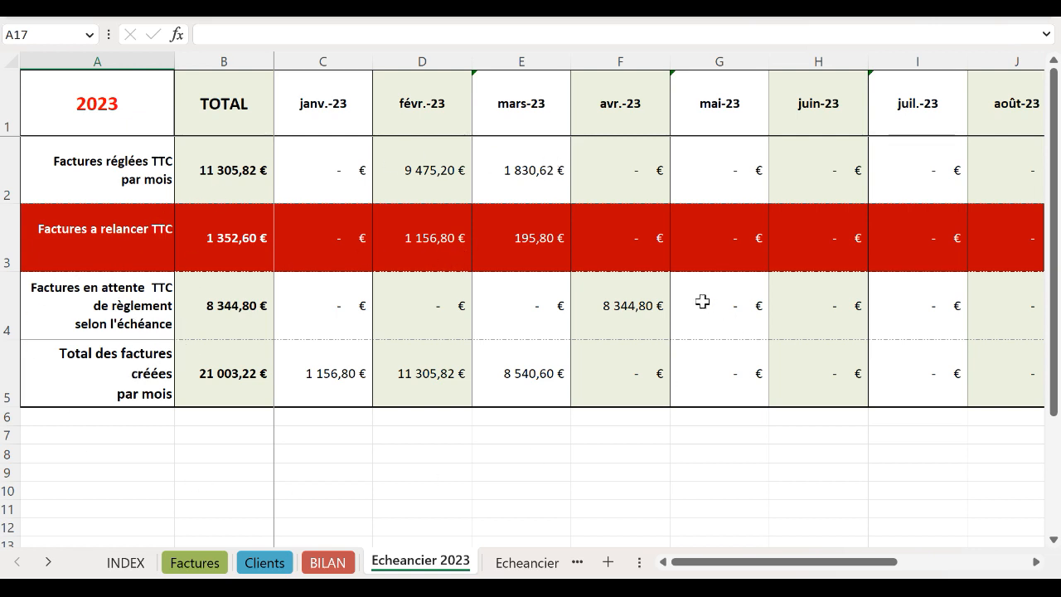
click(327, 563)
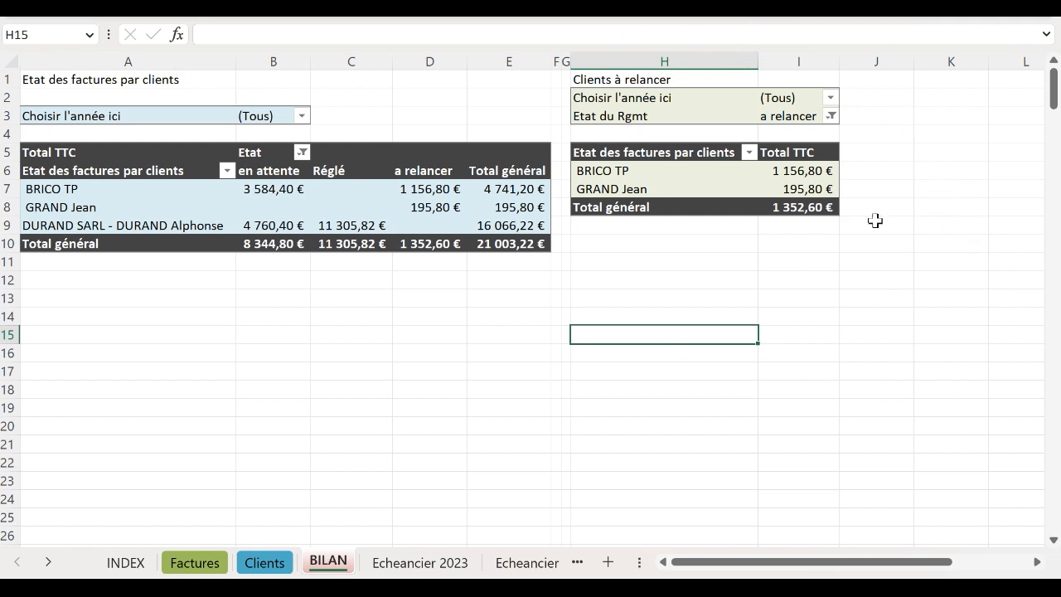
Step: Leave the BILAN pivot summary and go back to the Factures list of six 2023 invoices
click(729, 190)
drag(756, 284, 768, 282)
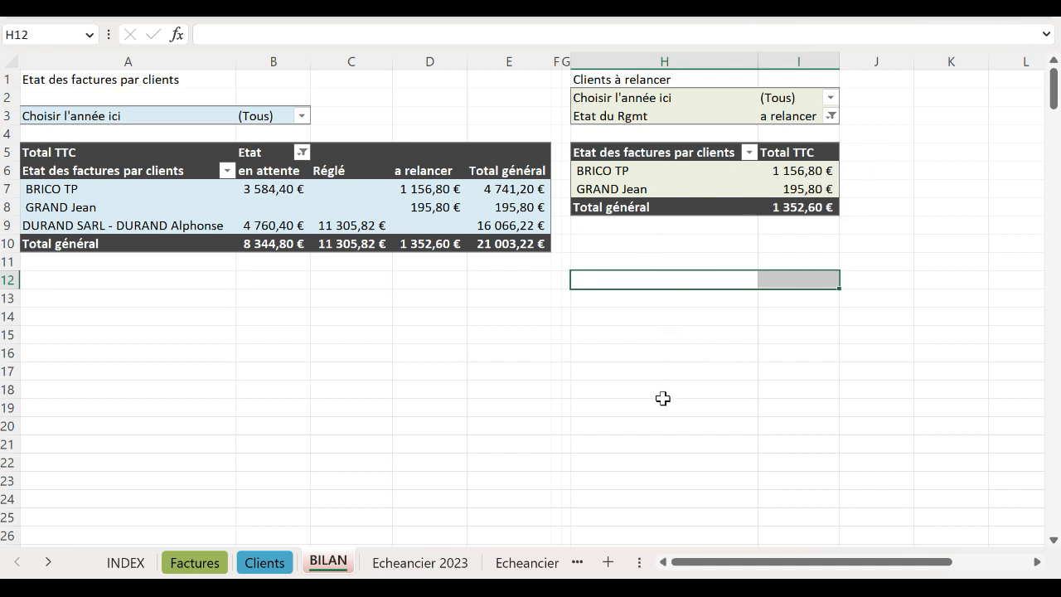
click(195, 562)
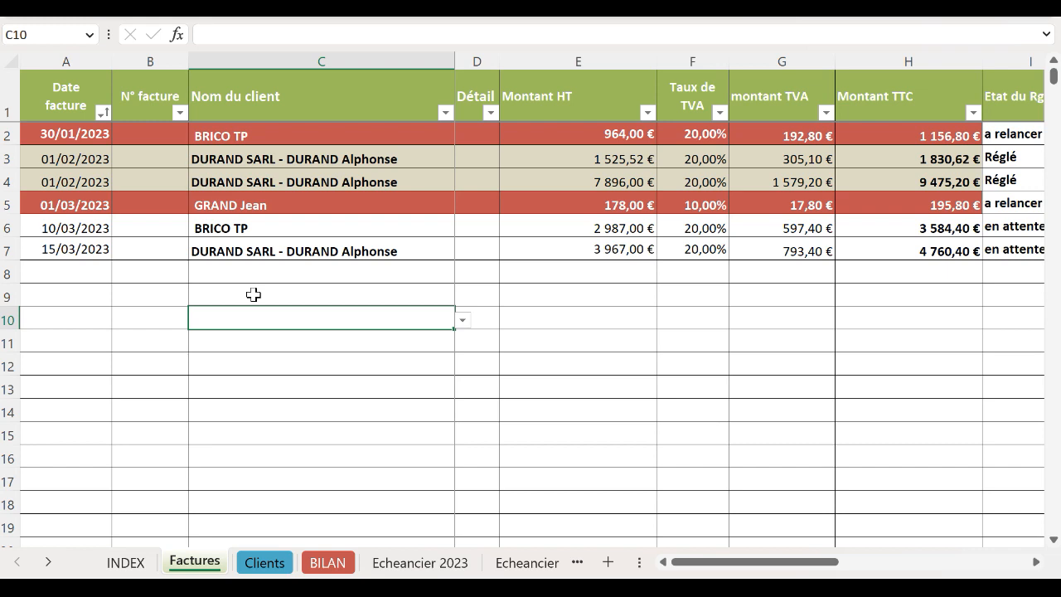
Step: Open the INDEX sheet and scroll through its instructions, including the payment modes and VAT rates
click(254, 295)
click(121, 567)
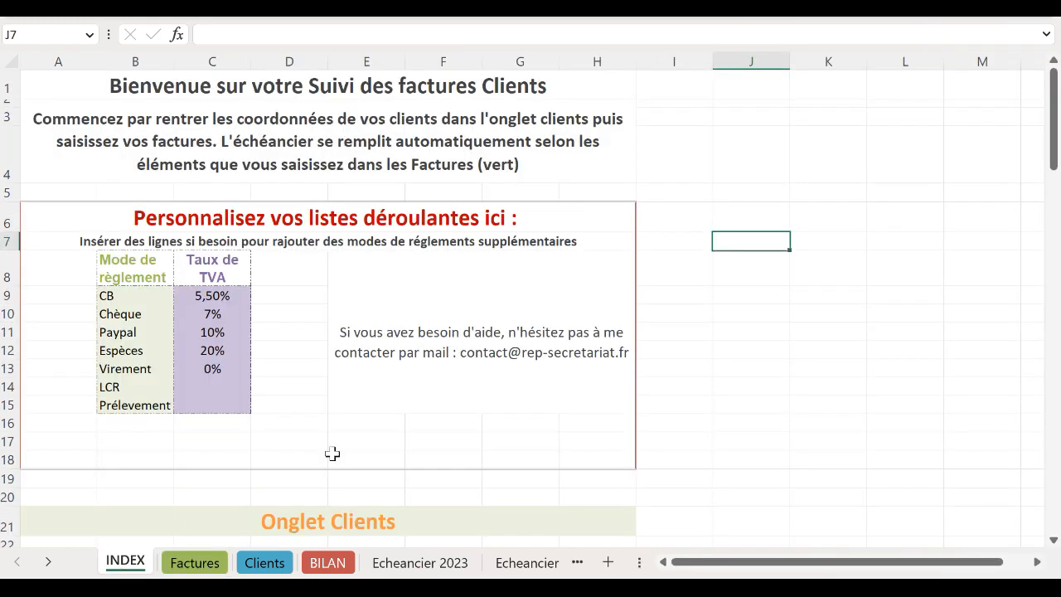
scroll(332, 454, down, 12)
scroll(349, 445, up, 6)
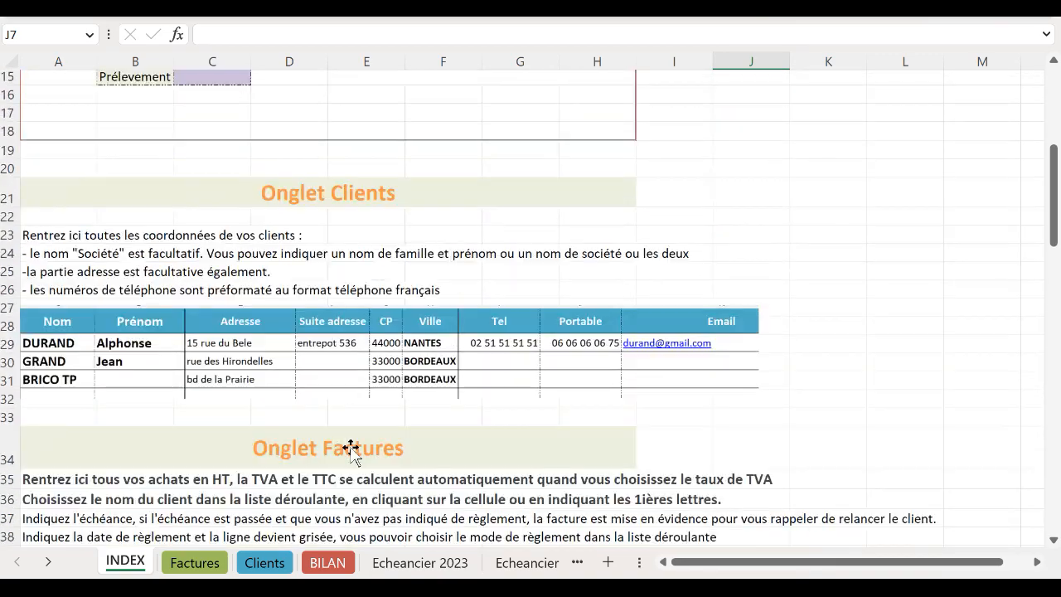
scroll(351, 448, up, 5)
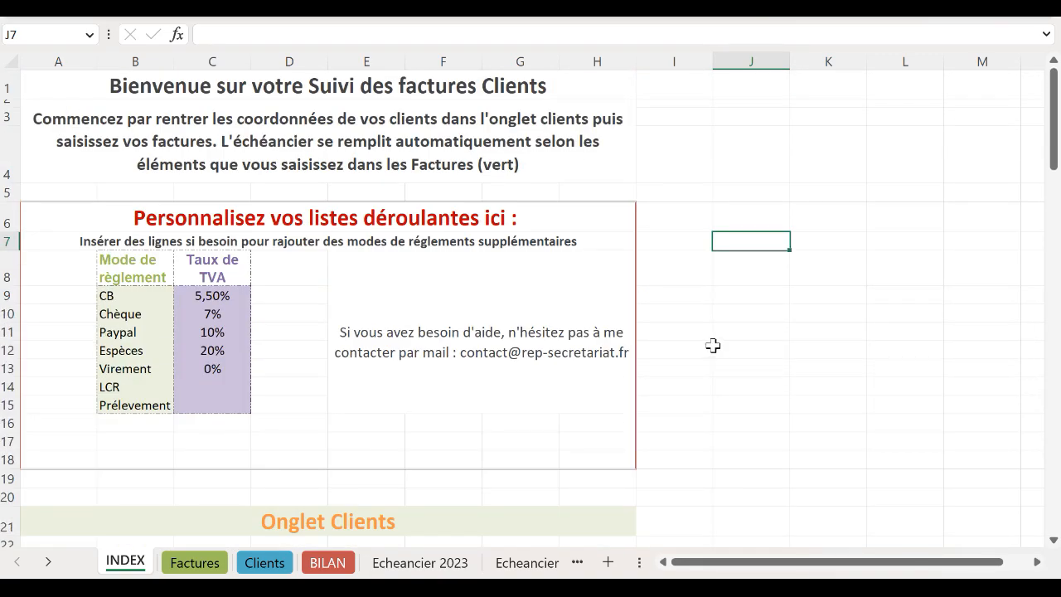
scroll(713, 345, down, 11)
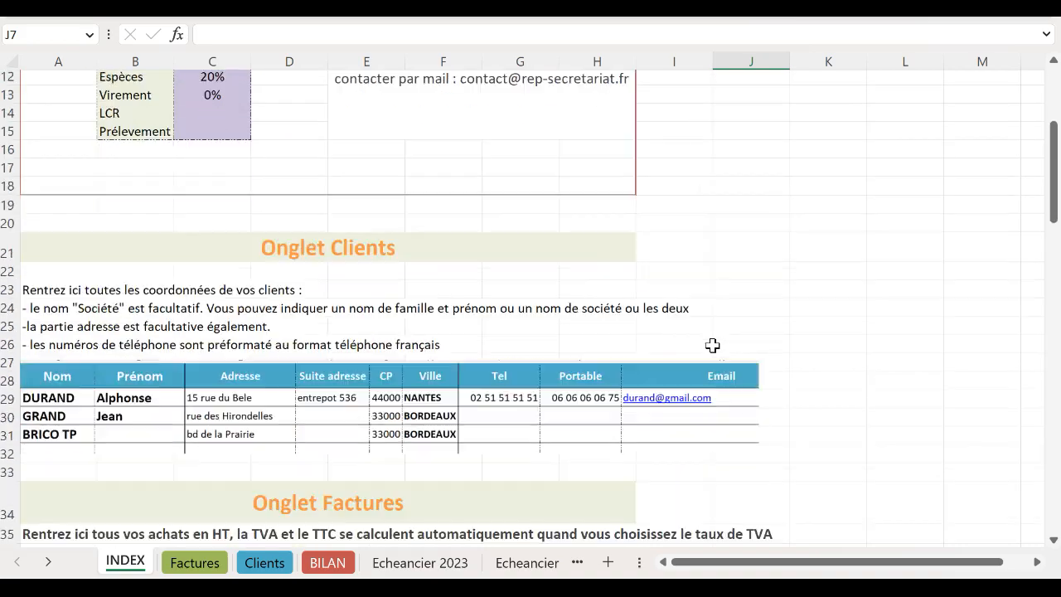
scroll(713, 345, down, 12)
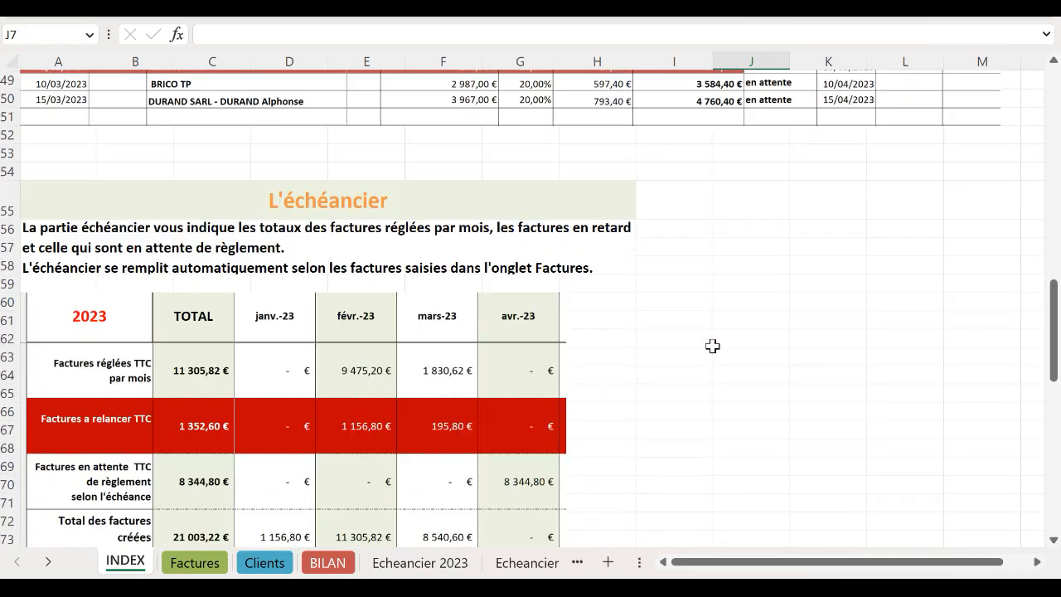
scroll(713, 346, down, 2)
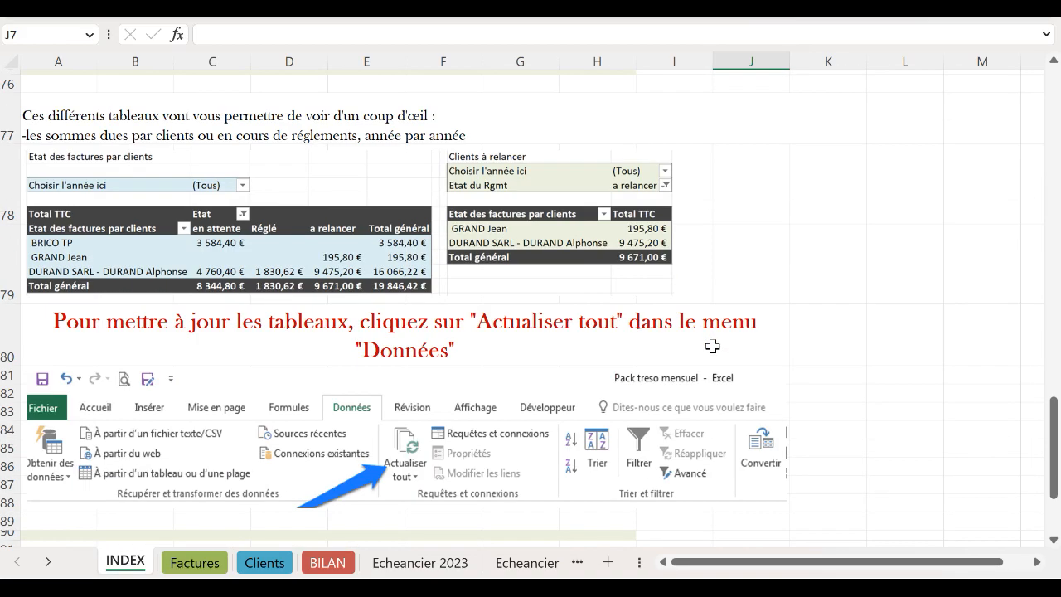
scroll(713, 346, up, 4)
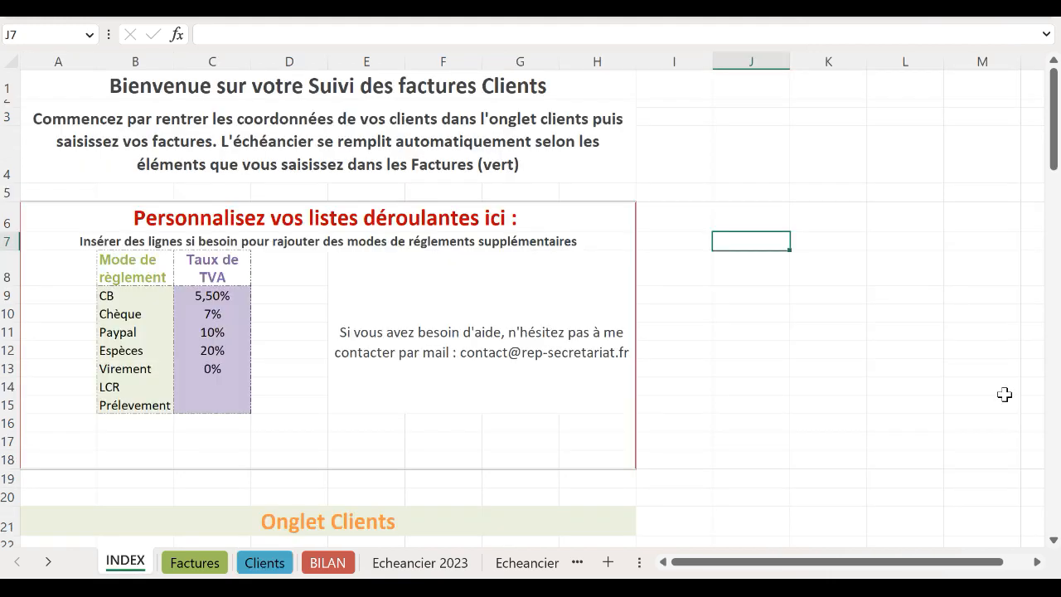
scroll(864, 330, down, 5)
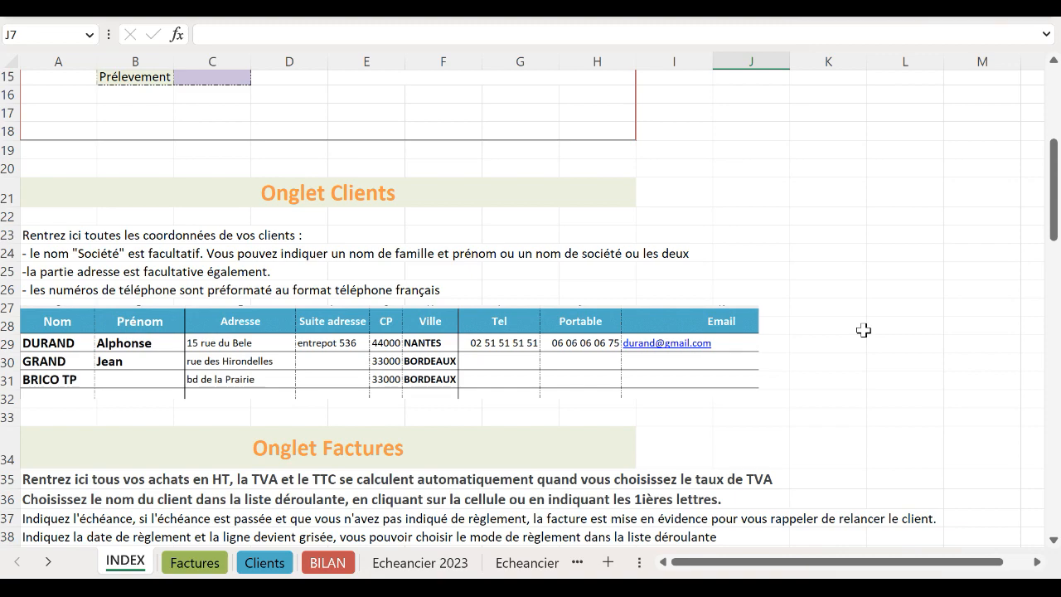
scroll(864, 330, down, 7)
scroll(864, 331, down, 4)
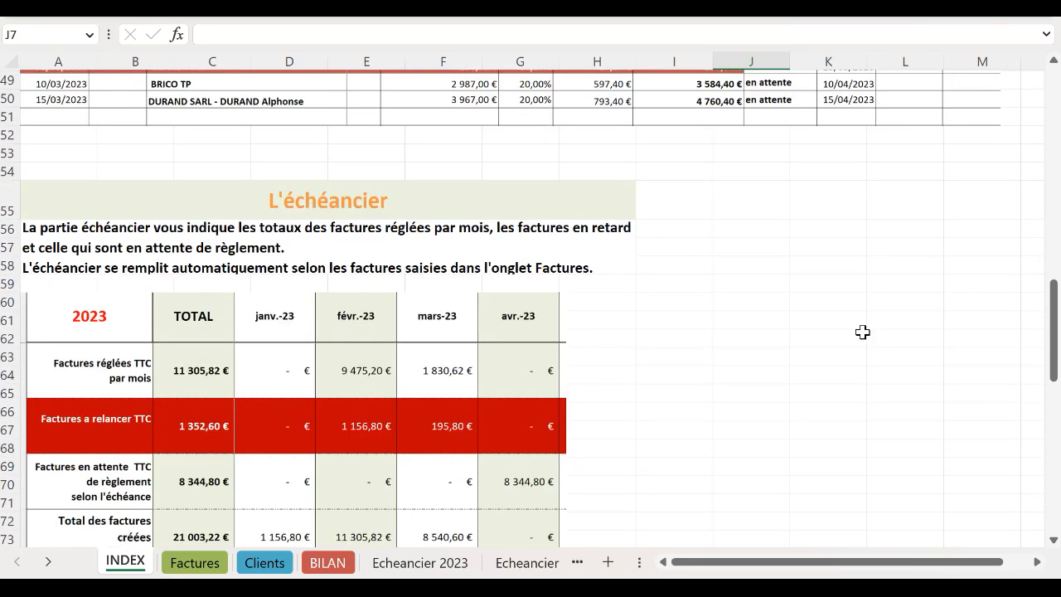
scroll(862, 334, up, 12)
scroll(857, 337, up, 4)
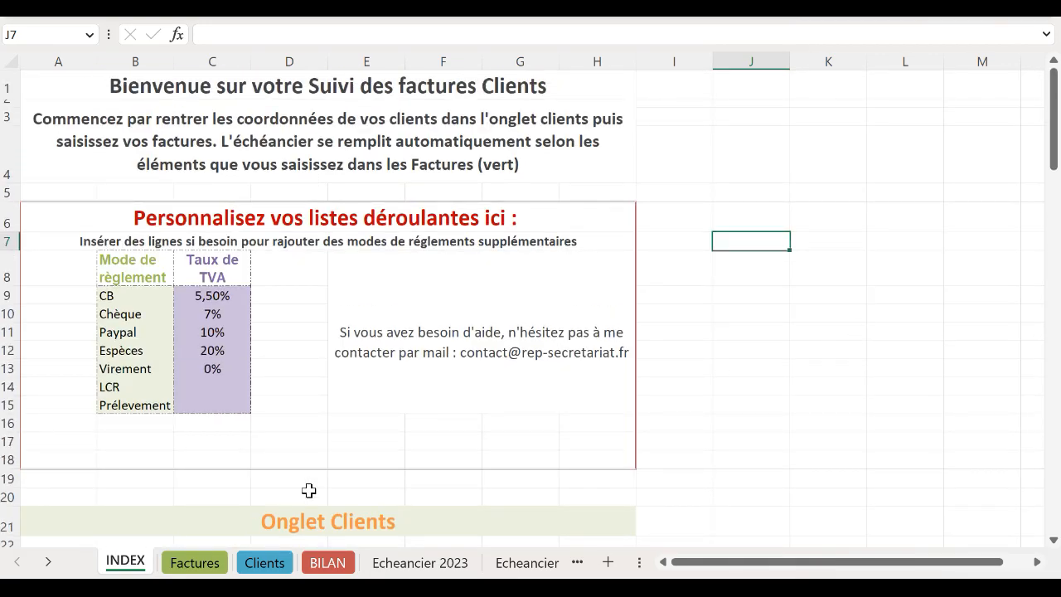
Step: Open the Clients sheet, bring the Société column into view, and select cell C5 below BRICO TP
click(265, 563)
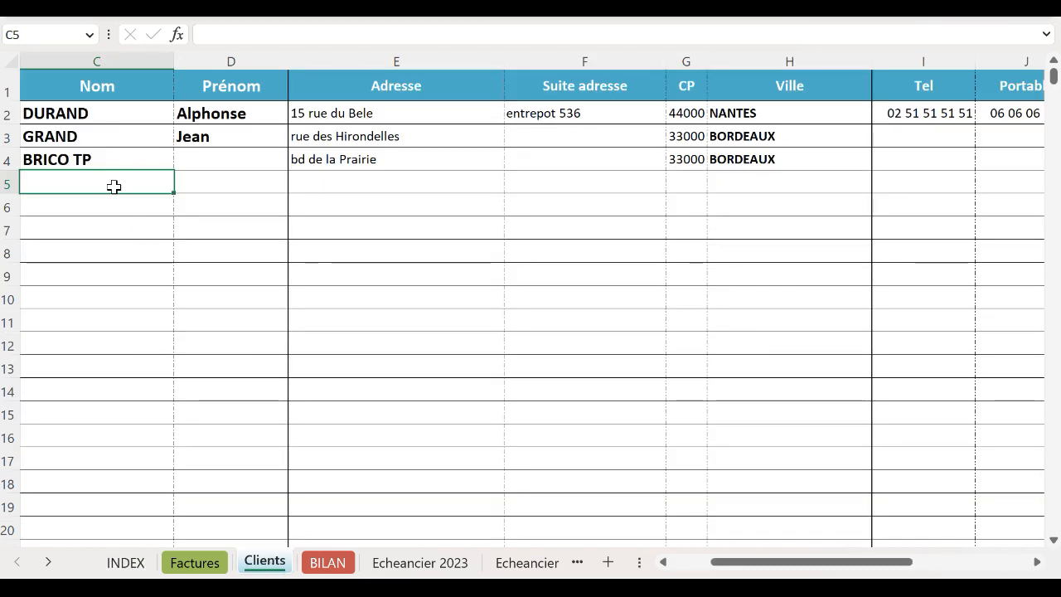
key(Left)
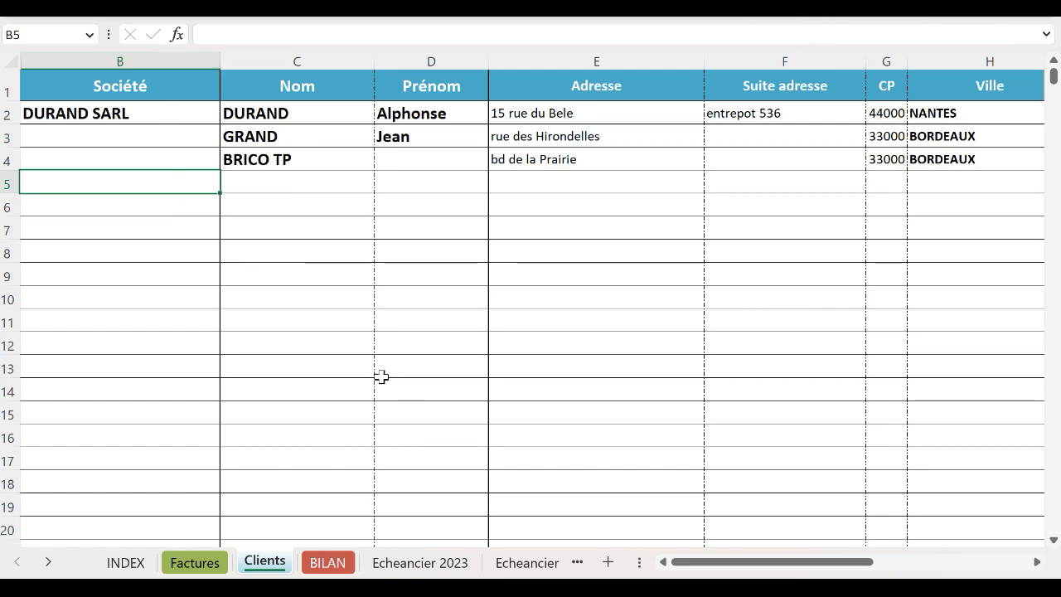
drag(735, 561, 667, 561)
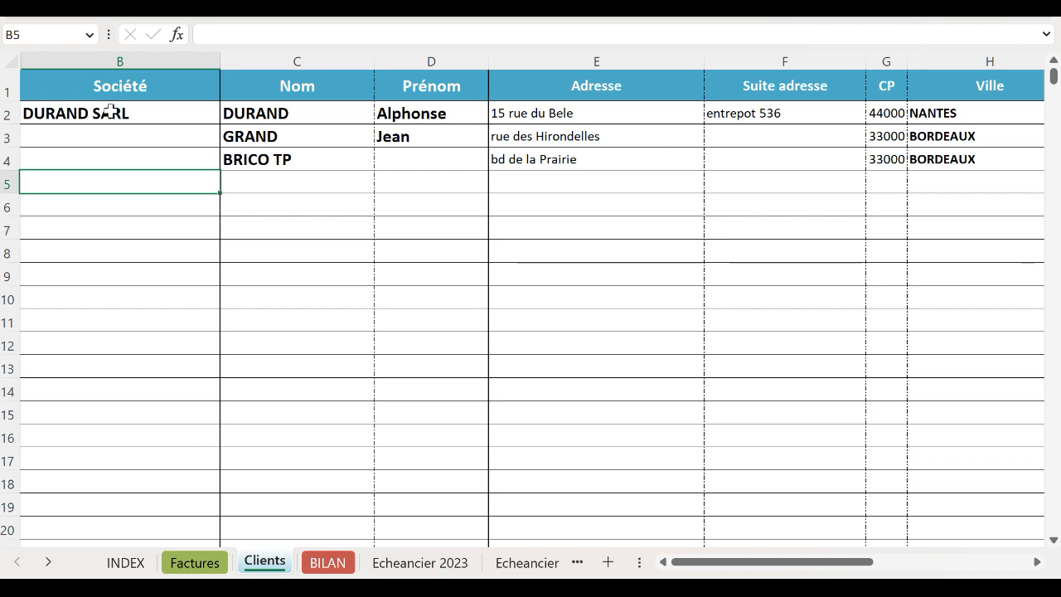
click(268, 179)
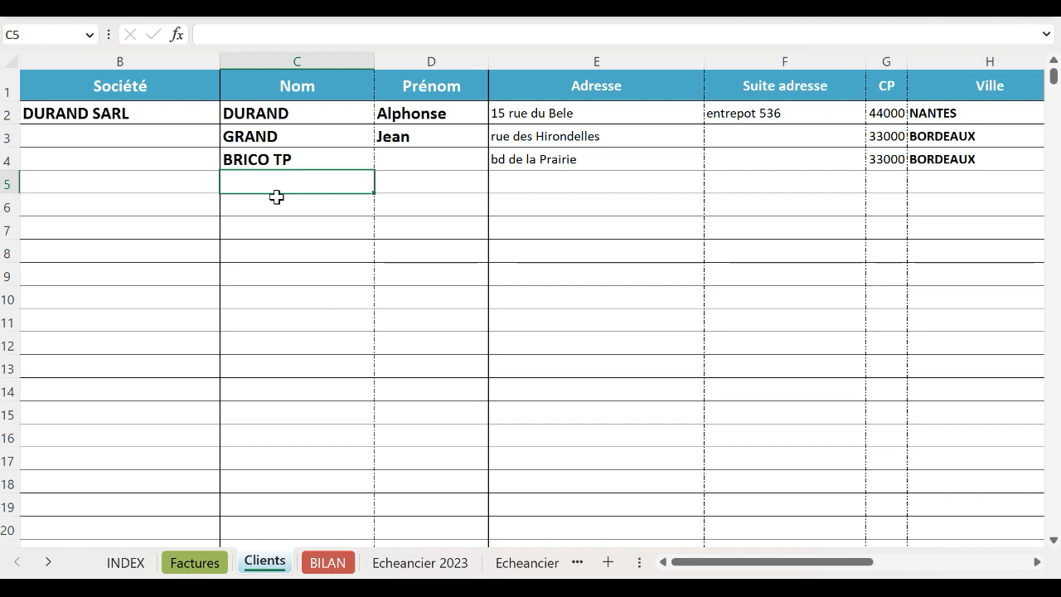
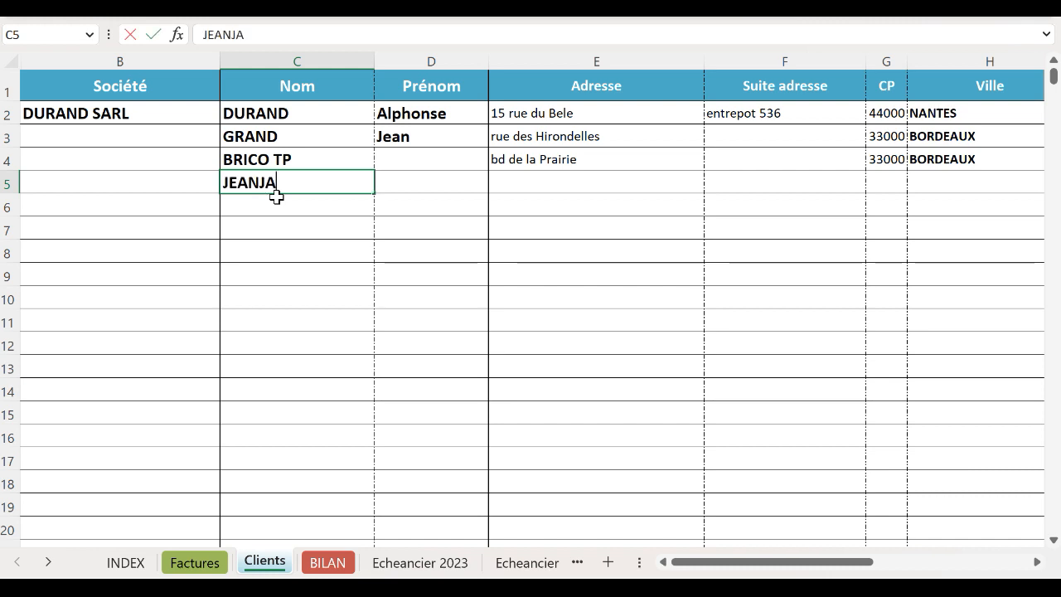
key(Tab)
key(Tab)
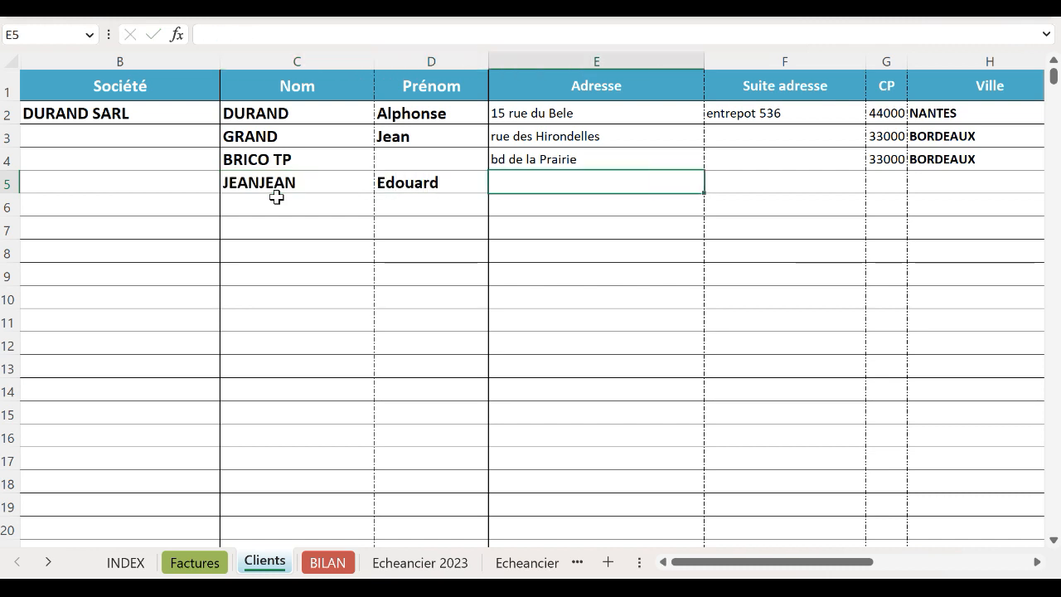
text(rue )
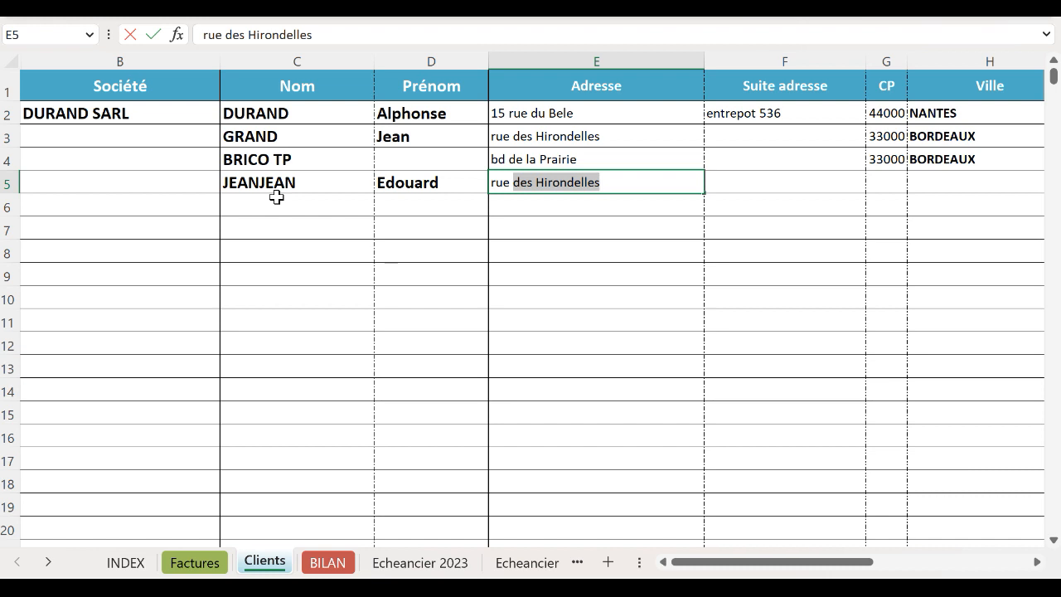
text(du quai)
key(Tab)
key(Tab)
text(33000)
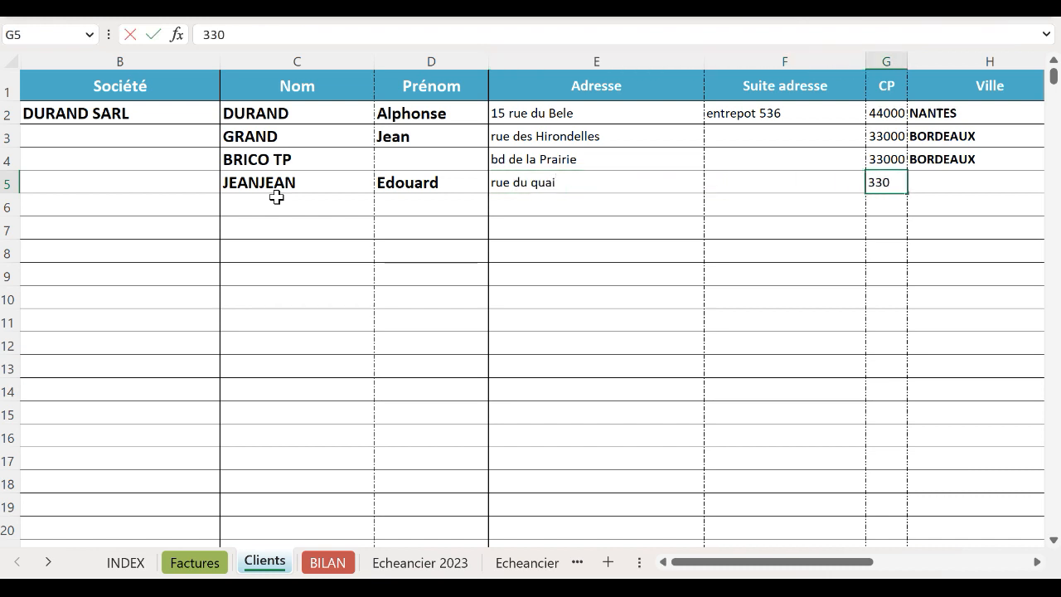
key(Tab)
text(B)
key(Tab)
key(Tab)
key(Tab)
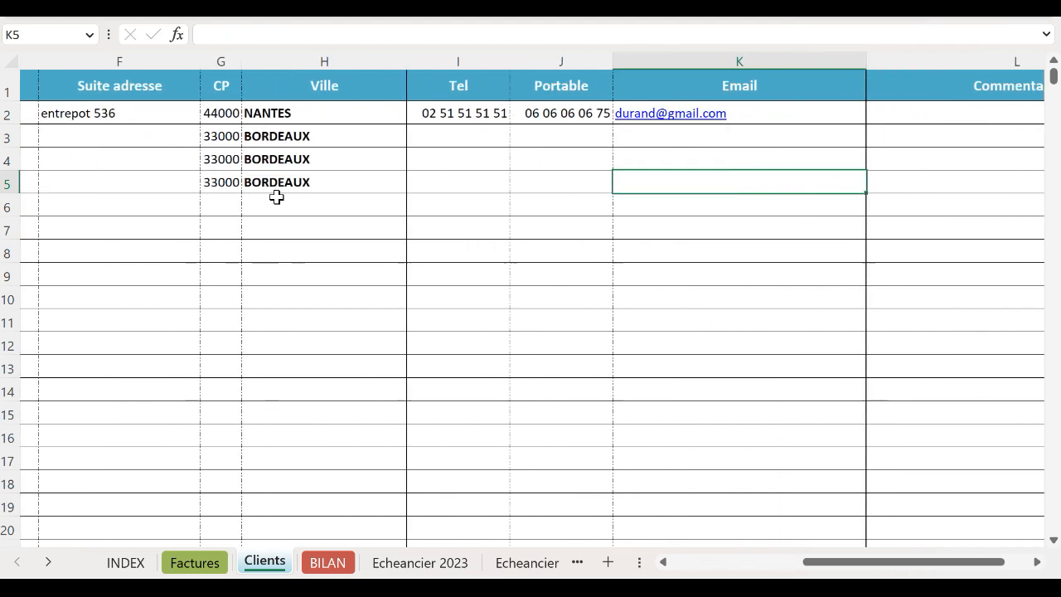
key(shift+Tab)
key(shift+Tab)
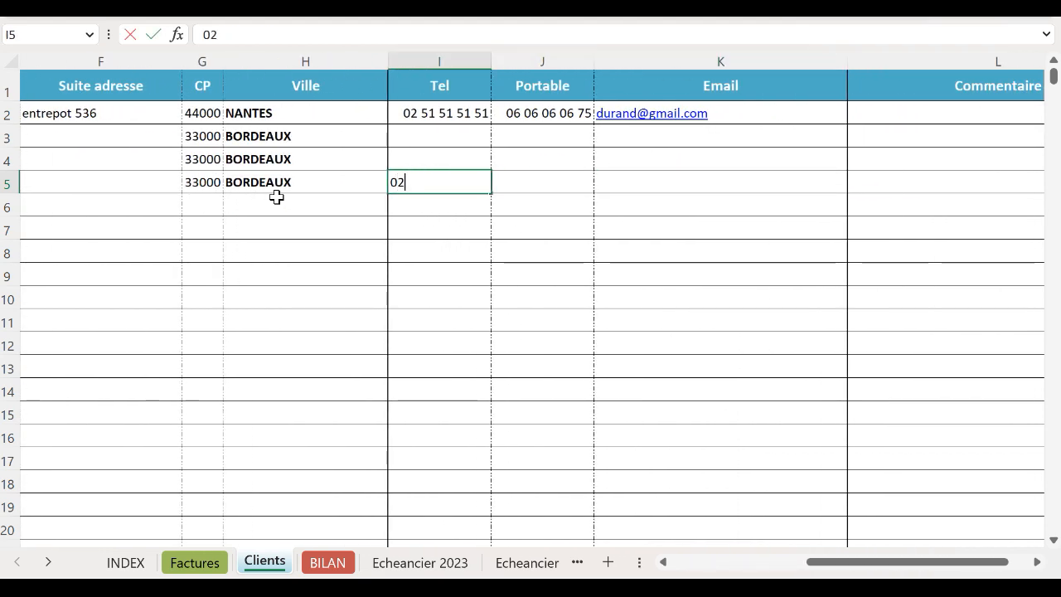
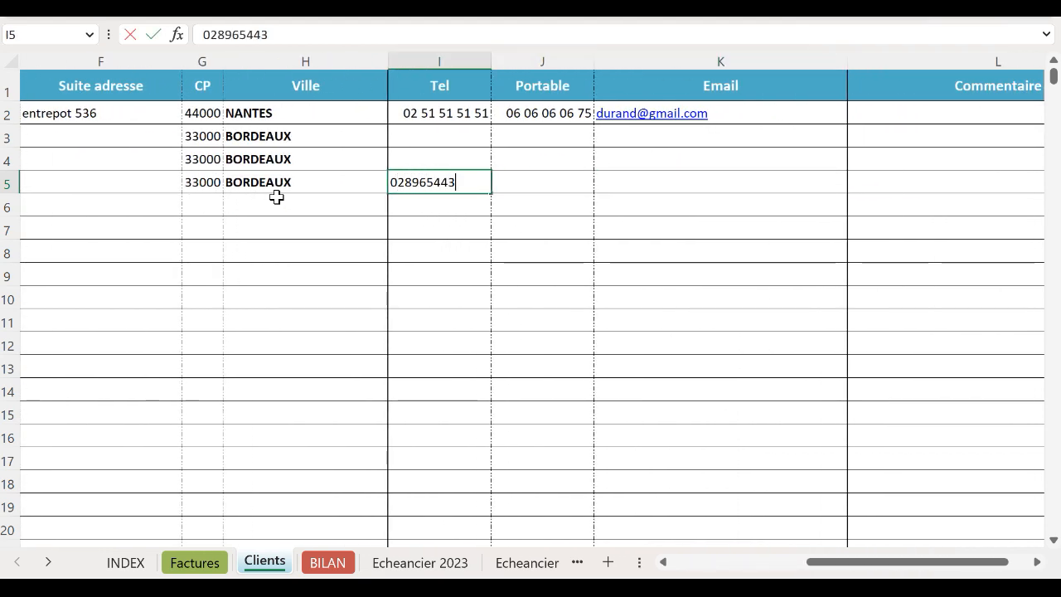
key(Tab)
key(Left)
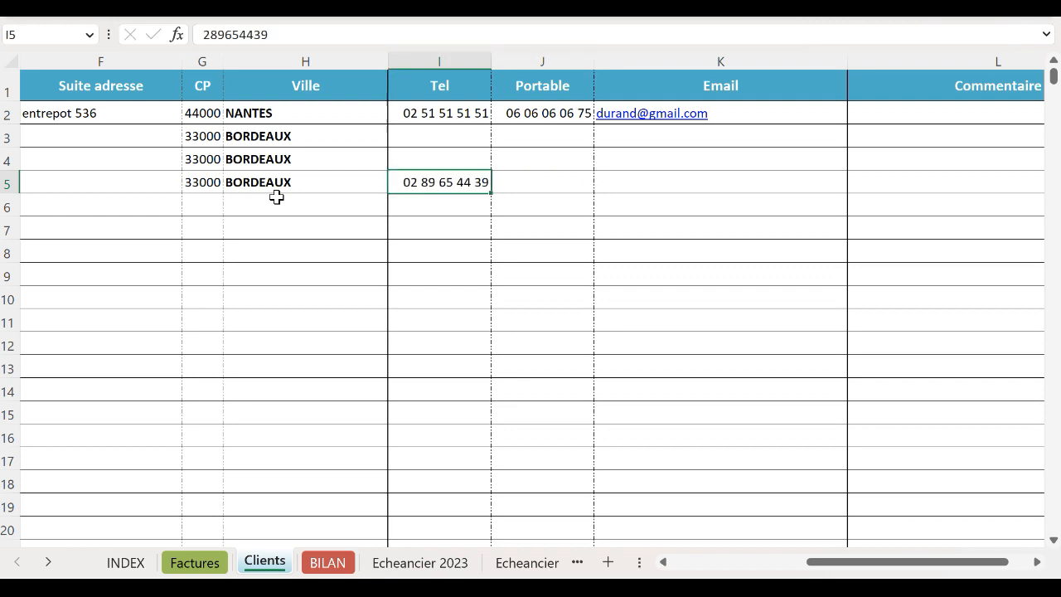
key(Right)
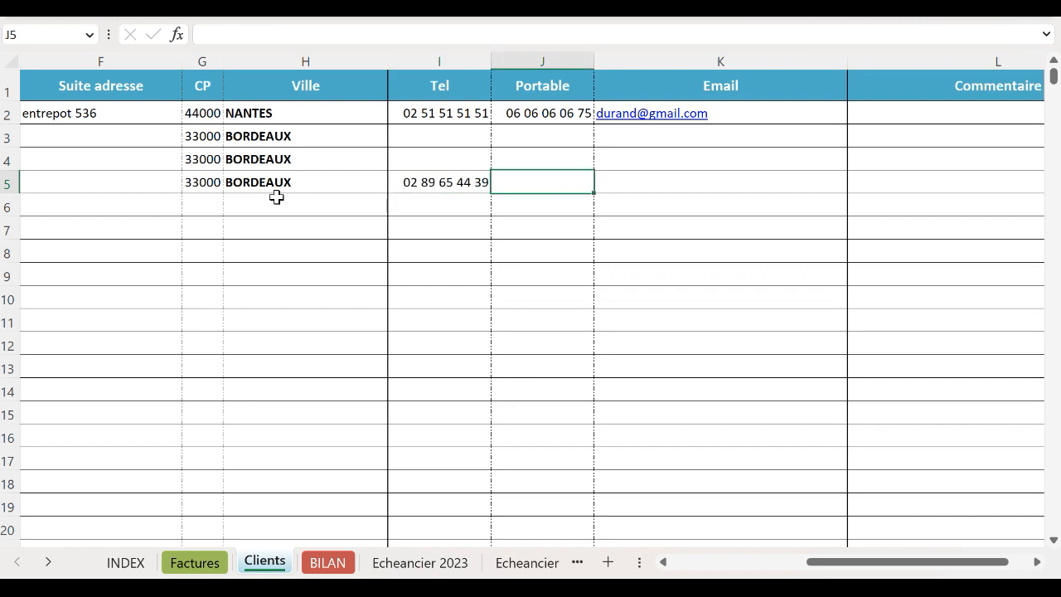
key(Right)
key(Right)
key(Left)
key(Left)
key(Left)
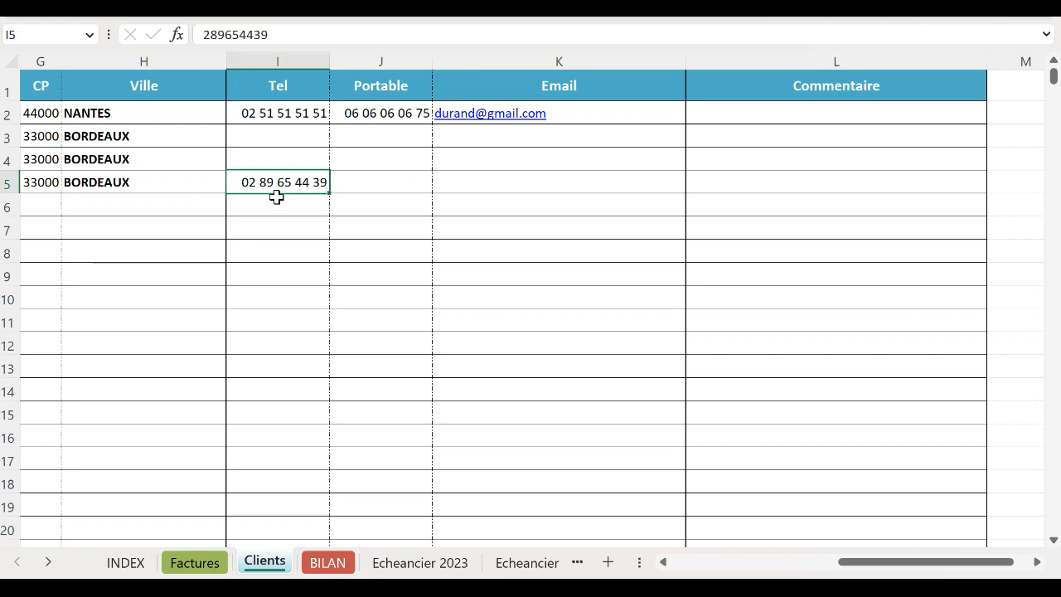
key(Right)
key(Right)
key(Right)
key(Left)
key(Left)
key(Left)
key(Left)
key(Left)
key(Left)
key(Left)
key(Left)
key(Left)
key(Left)
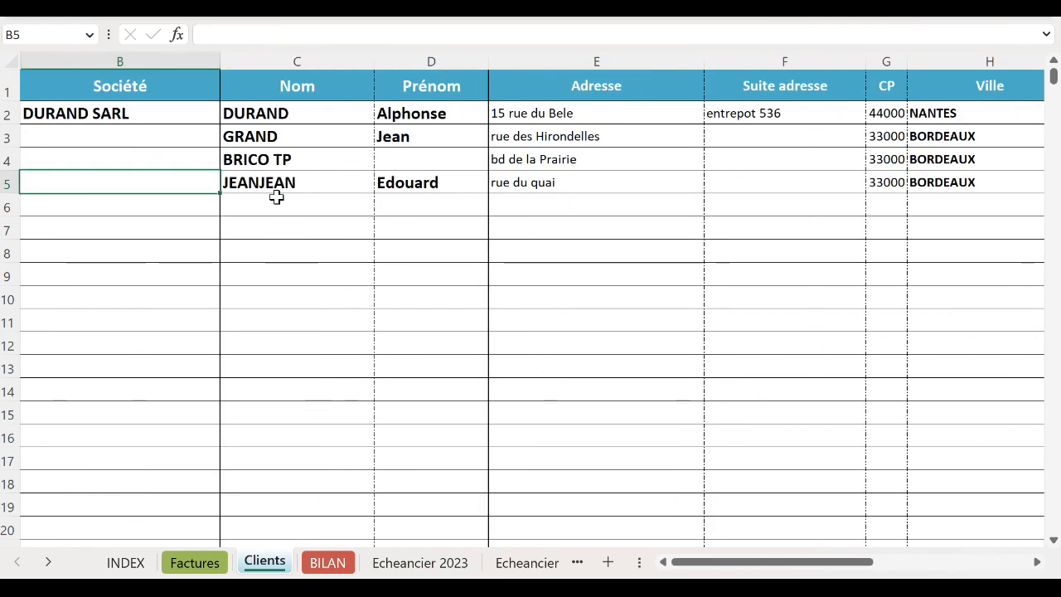
key(Right)
key(Right)
key(Right)
key(Right)
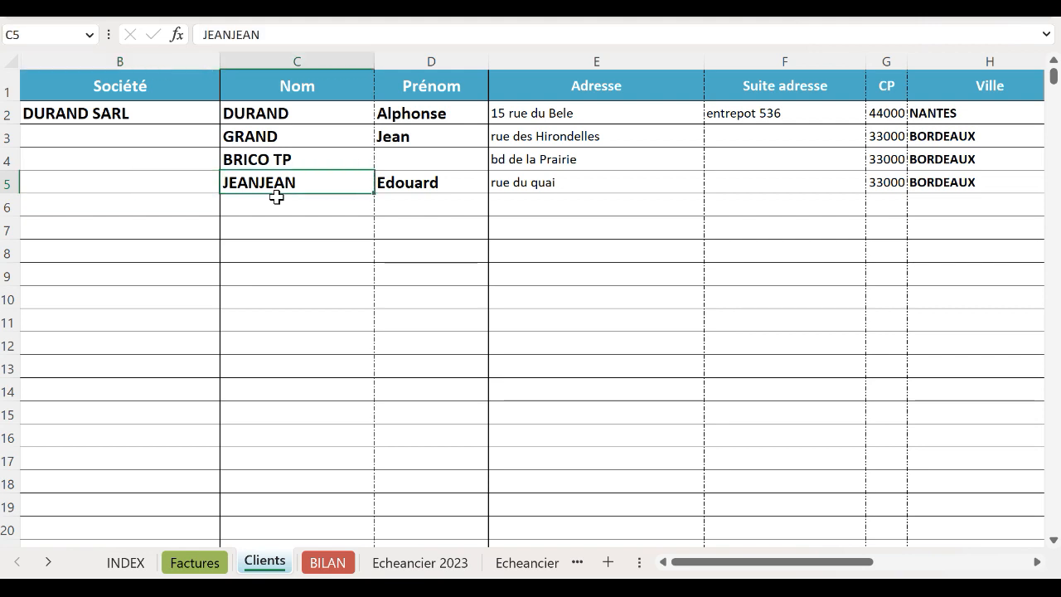
key(Right)
key(Right)
key(Right)
key(Right)
key(Right)
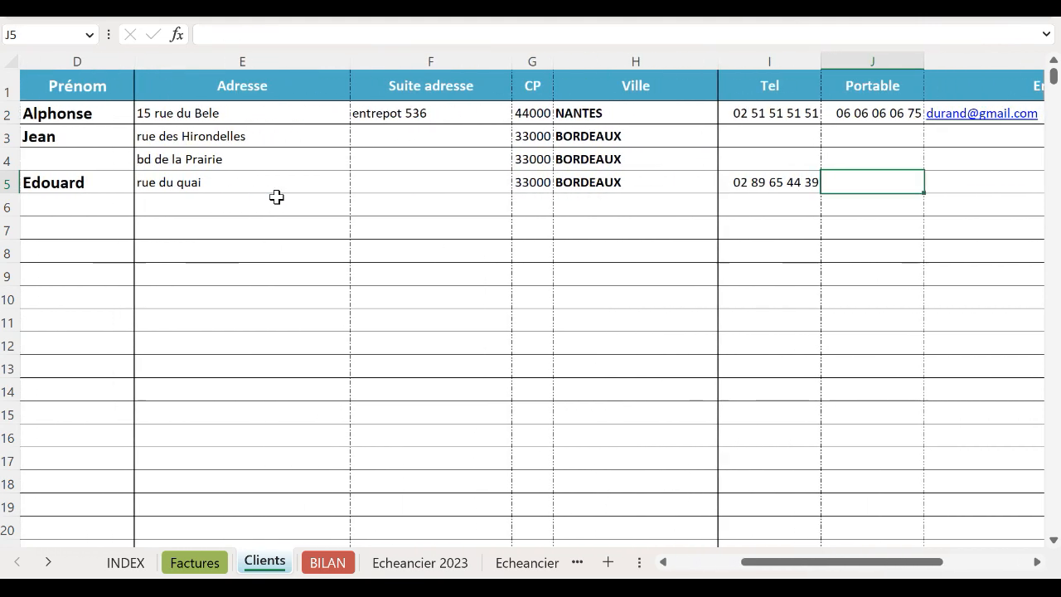
key(Right)
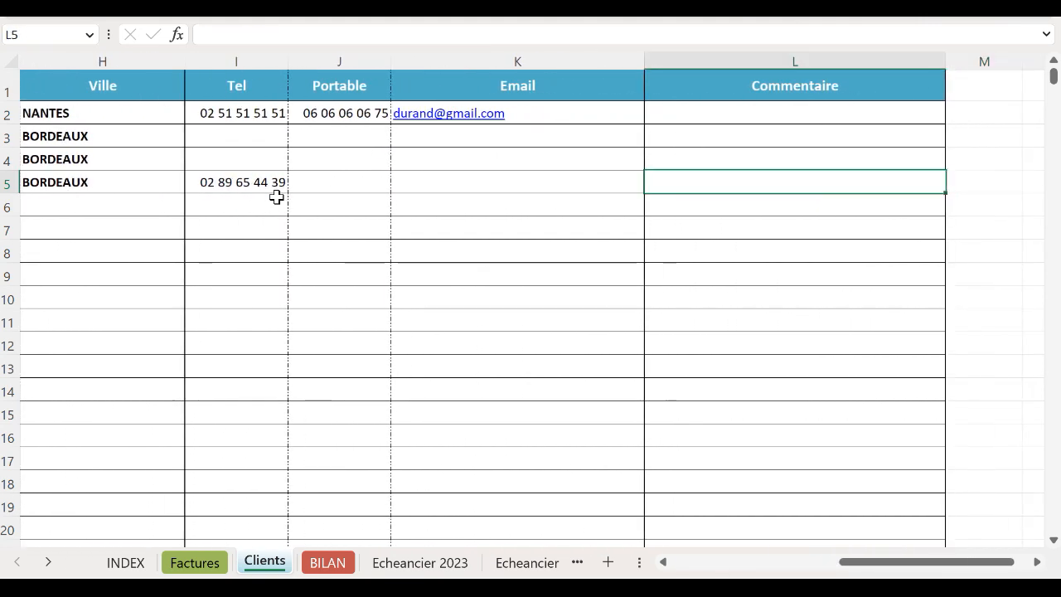
key(Left)
key(Left)
key(Left)
key(Left)
key(Left)
key(Left)
key(Left)
key(Left)
key(Left)
key(Left)
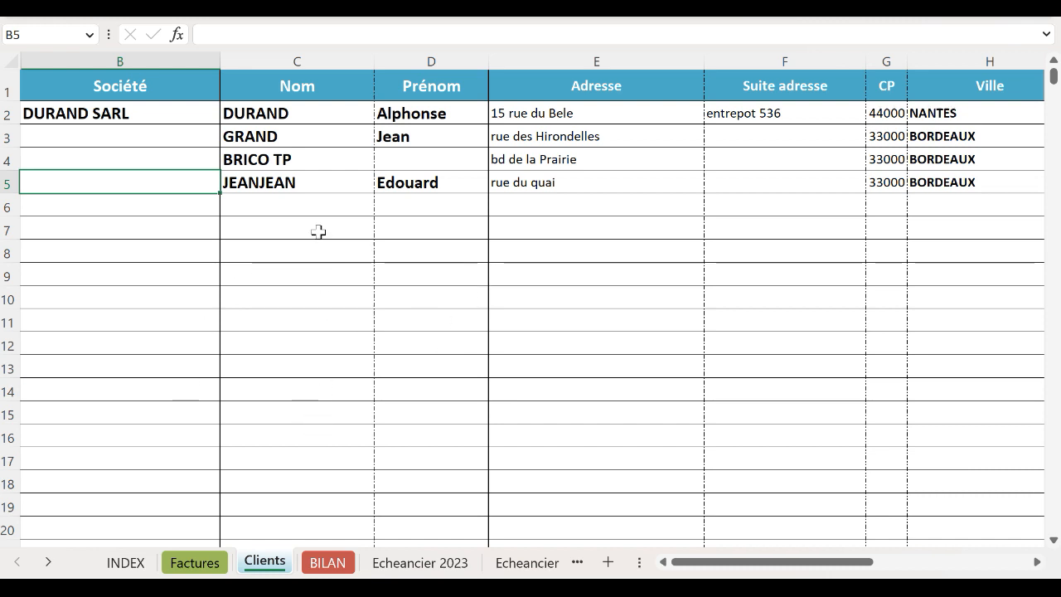
click(197, 566)
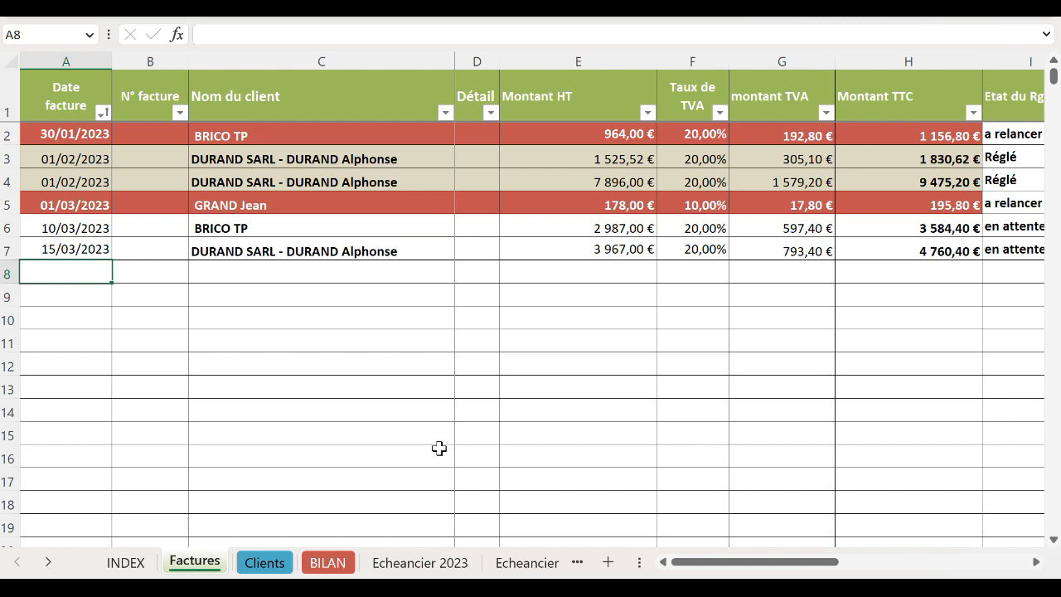
key(ctrl+semicolon)
key(Tab)
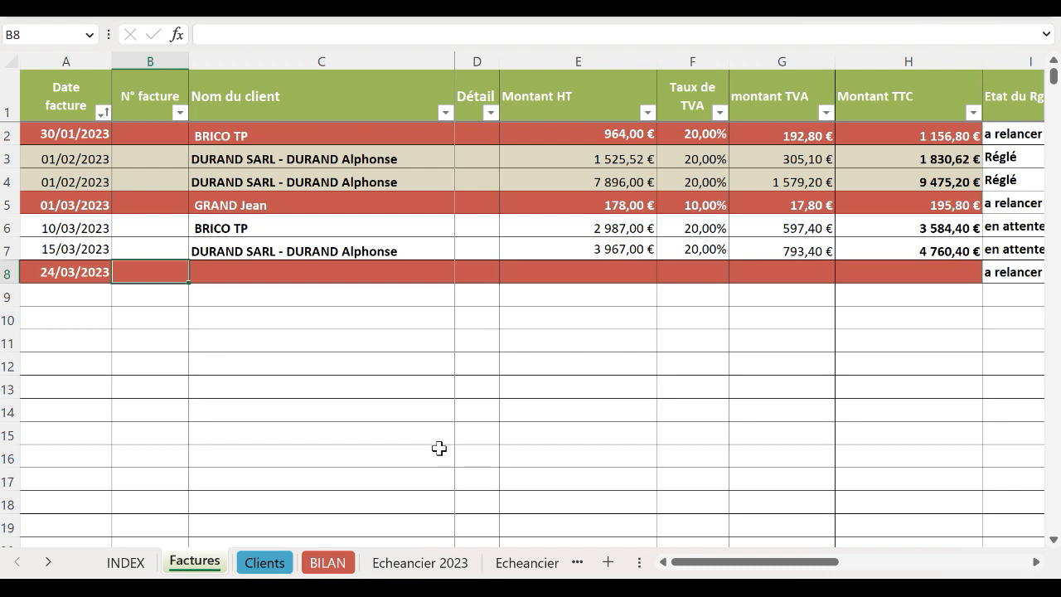
text(FA1589)
key(Tab)
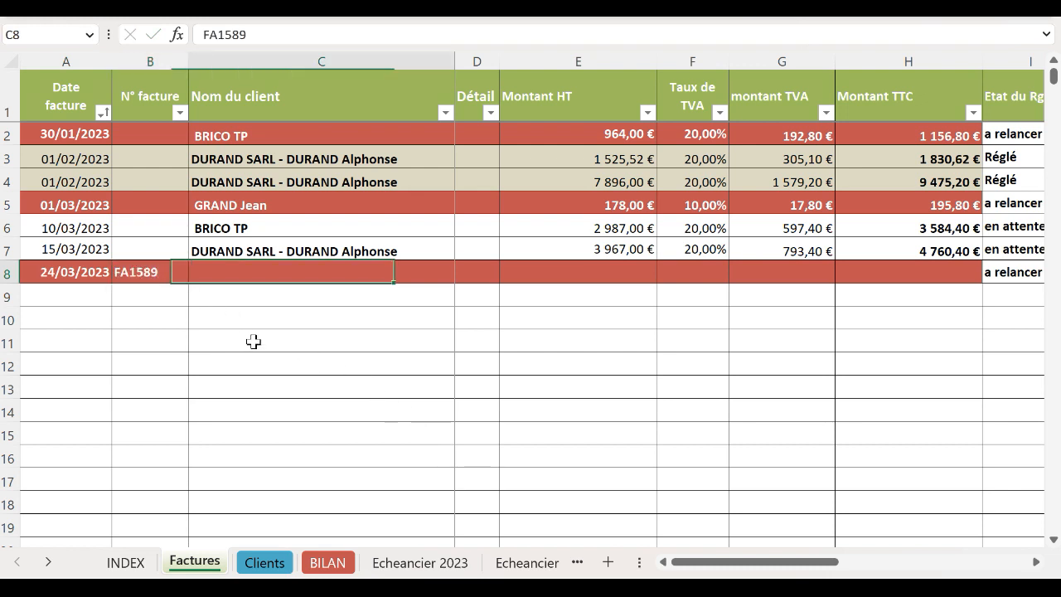
click(462, 280)
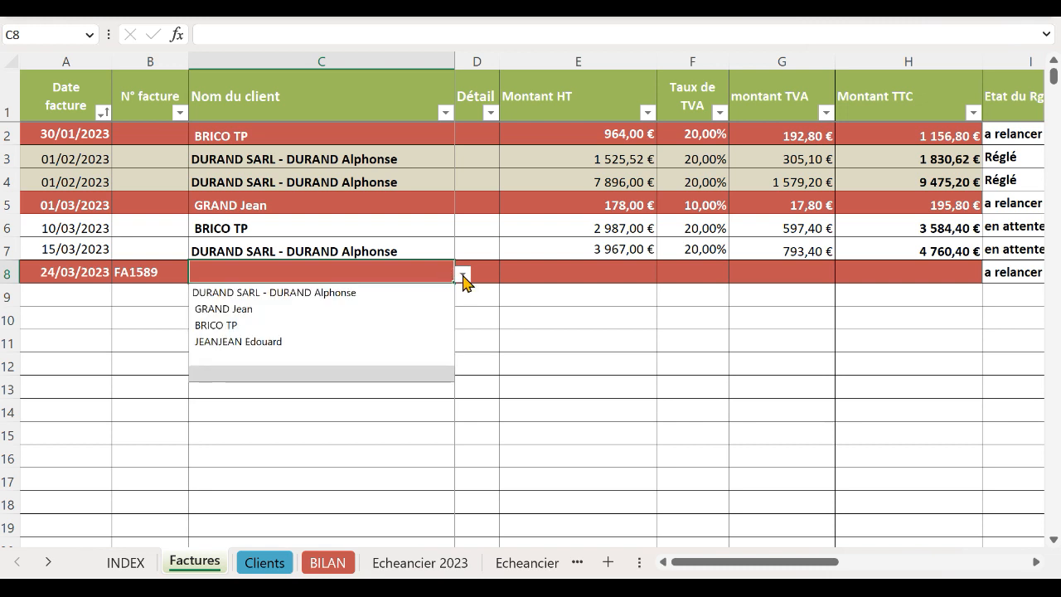
click(372, 342)
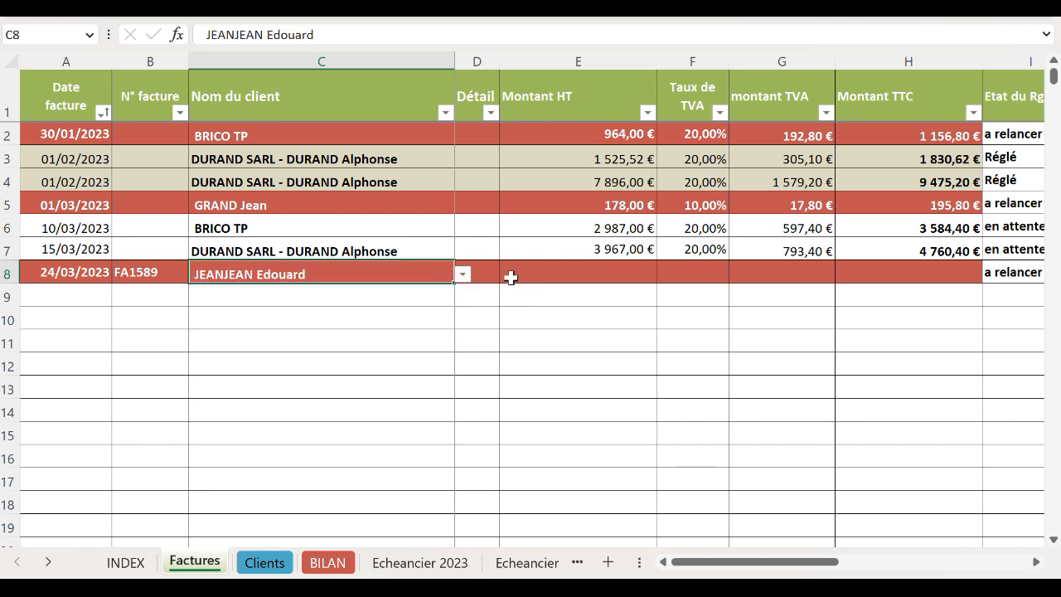
Step: Enter 789 as the amount before tax and apply the 20% VAT rate
click(543, 270)
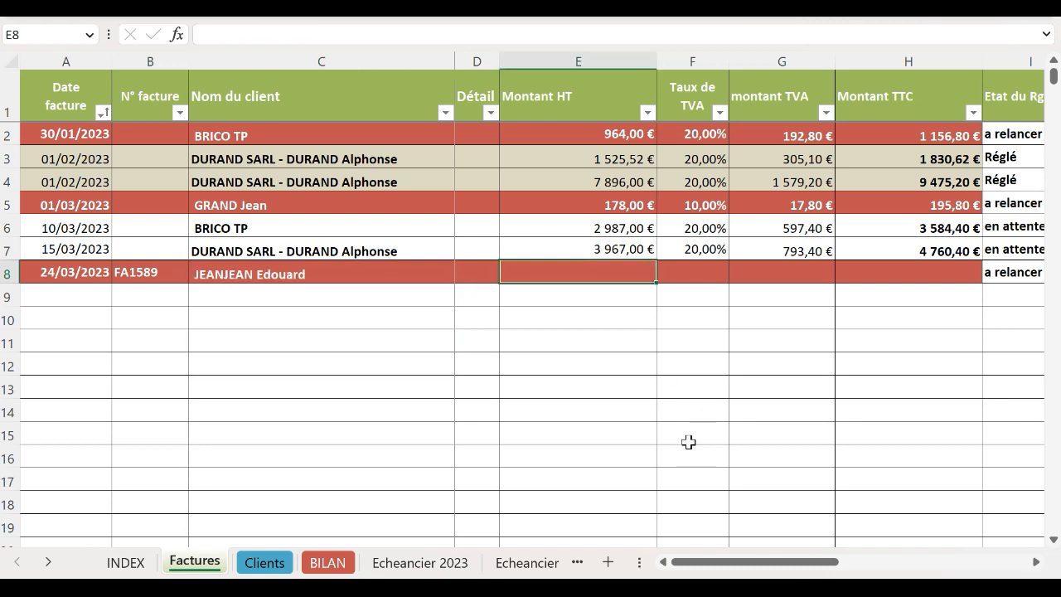
text(789)
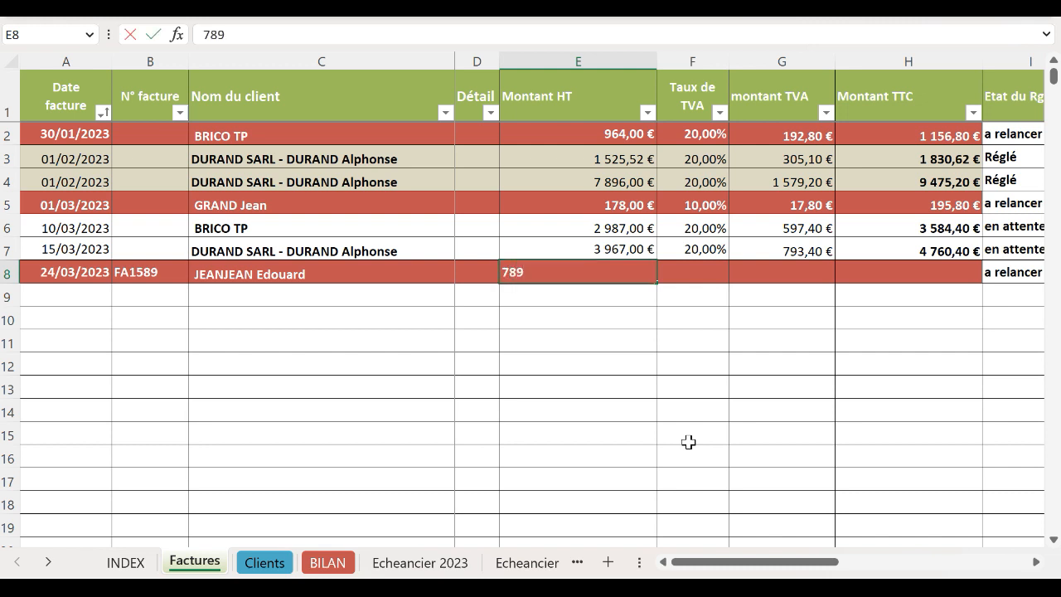
key(Tab)
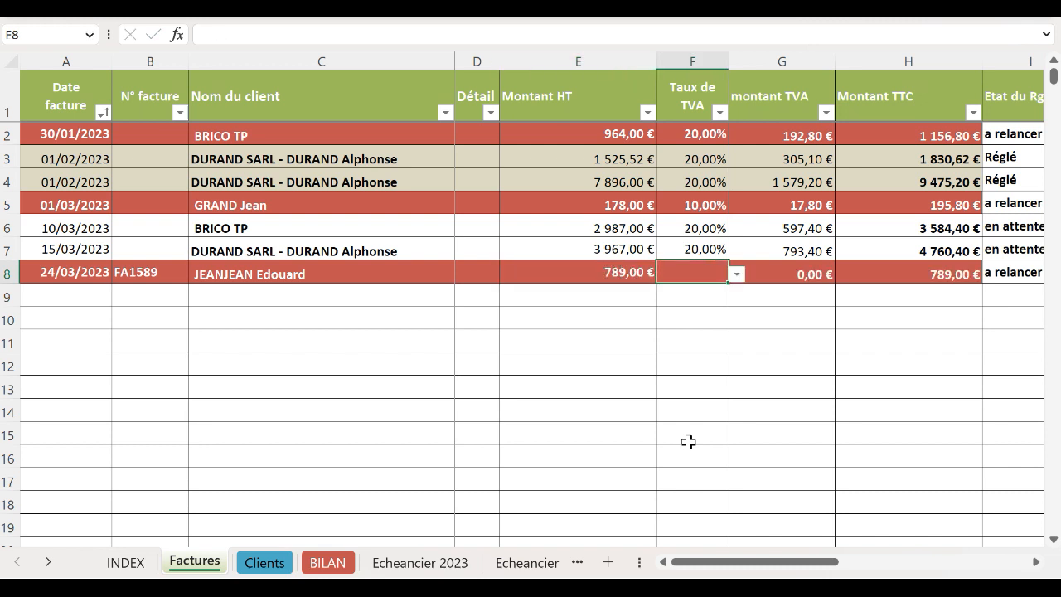
click(737, 274)
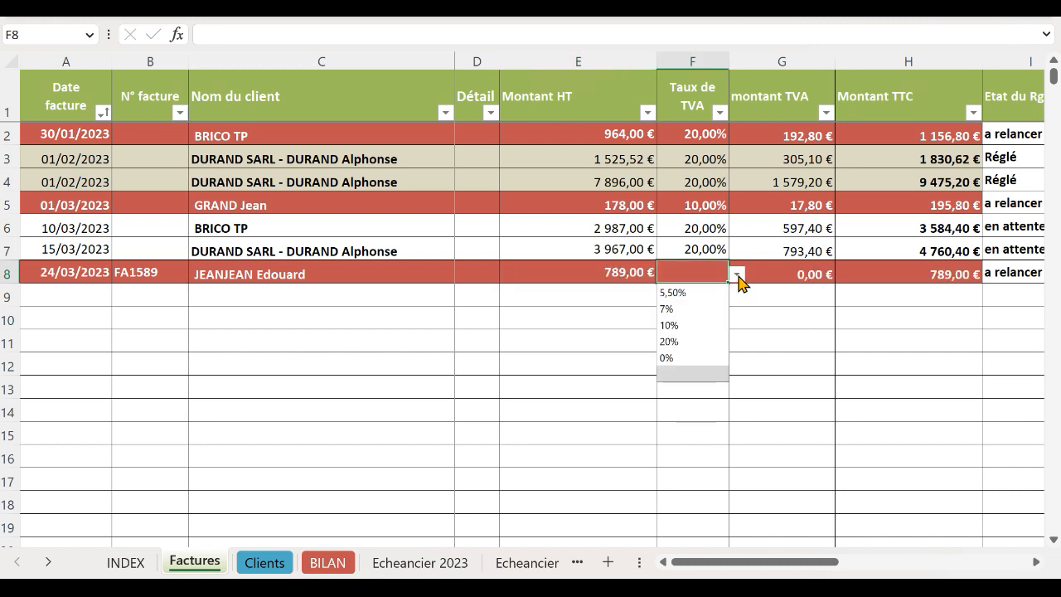
click(685, 342)
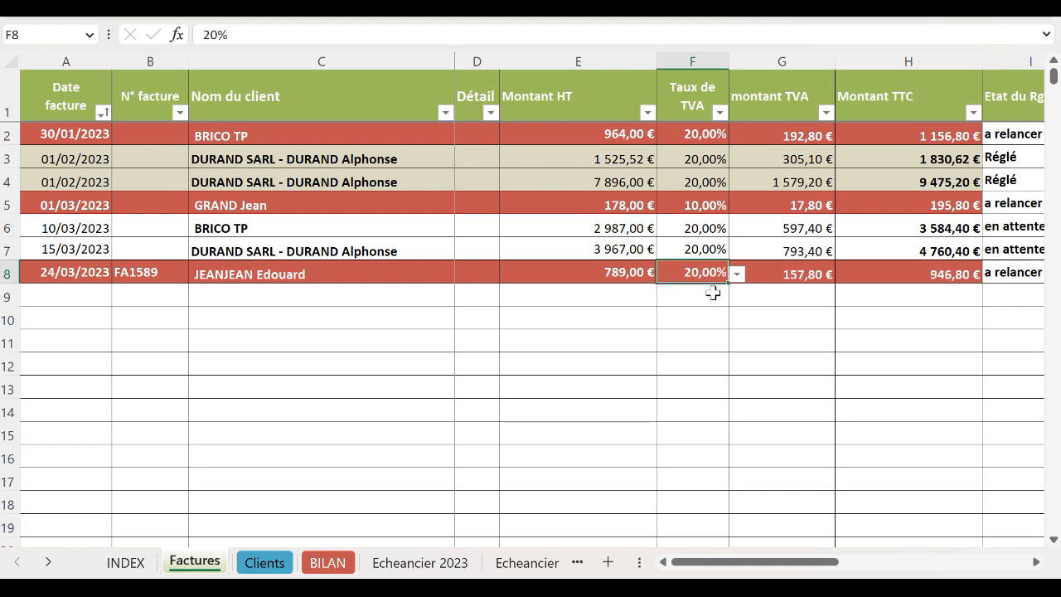
click(125, 563)
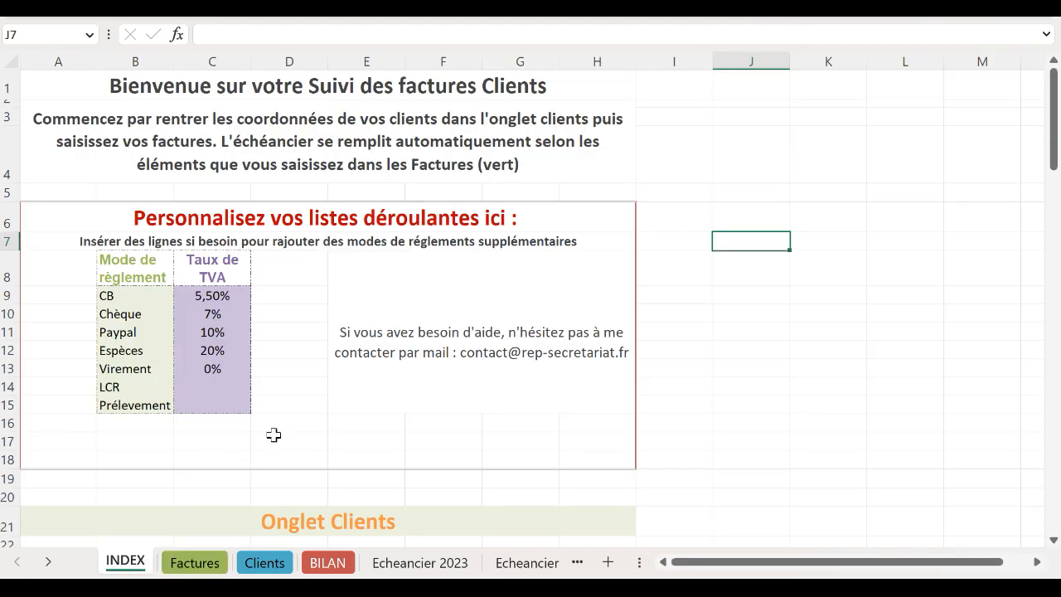
click(241, 296)
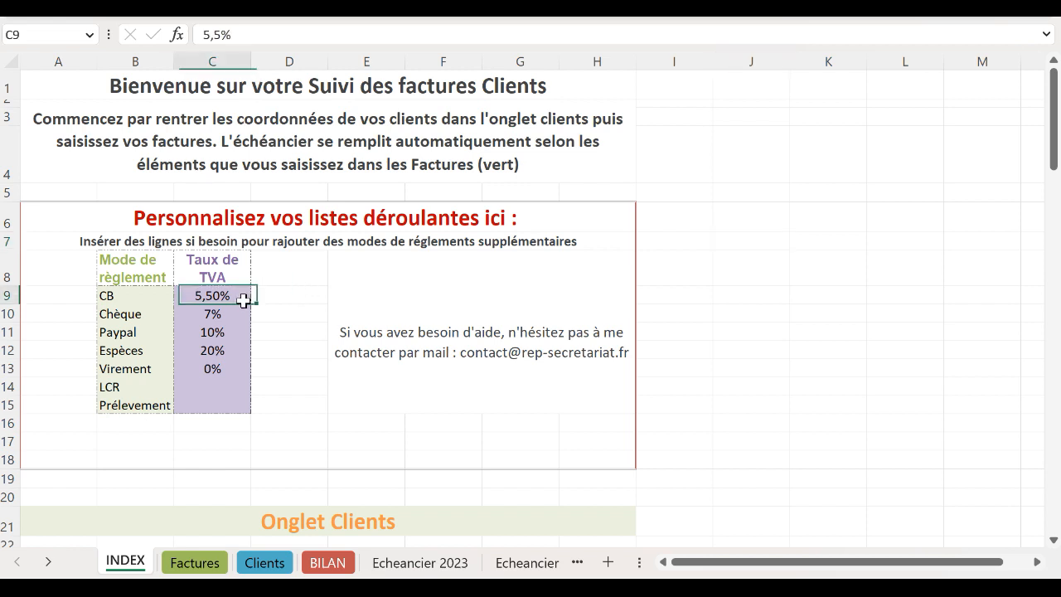
click(129, 301)
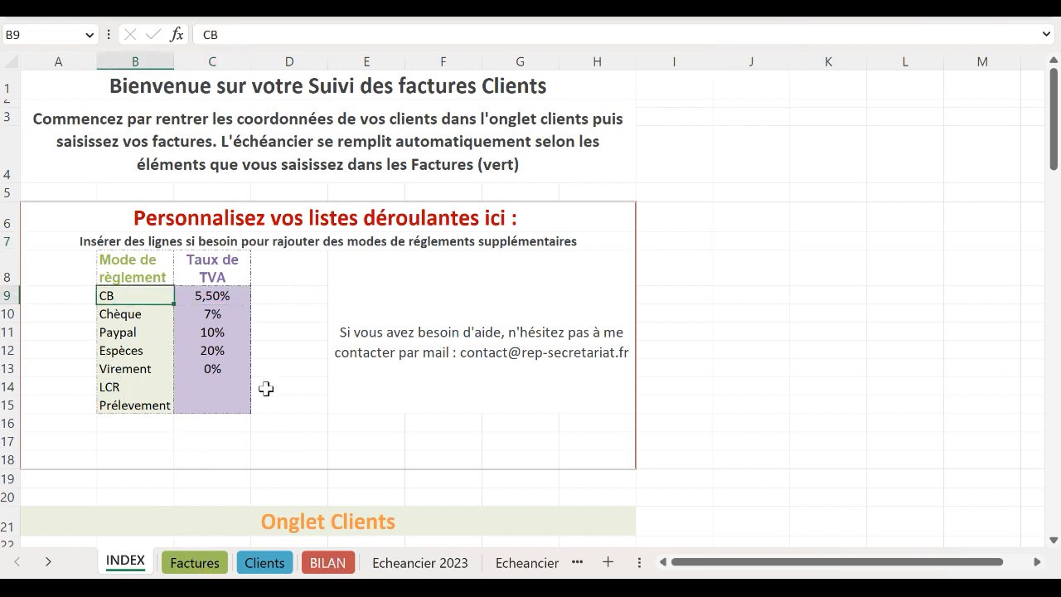
click(218, 568)
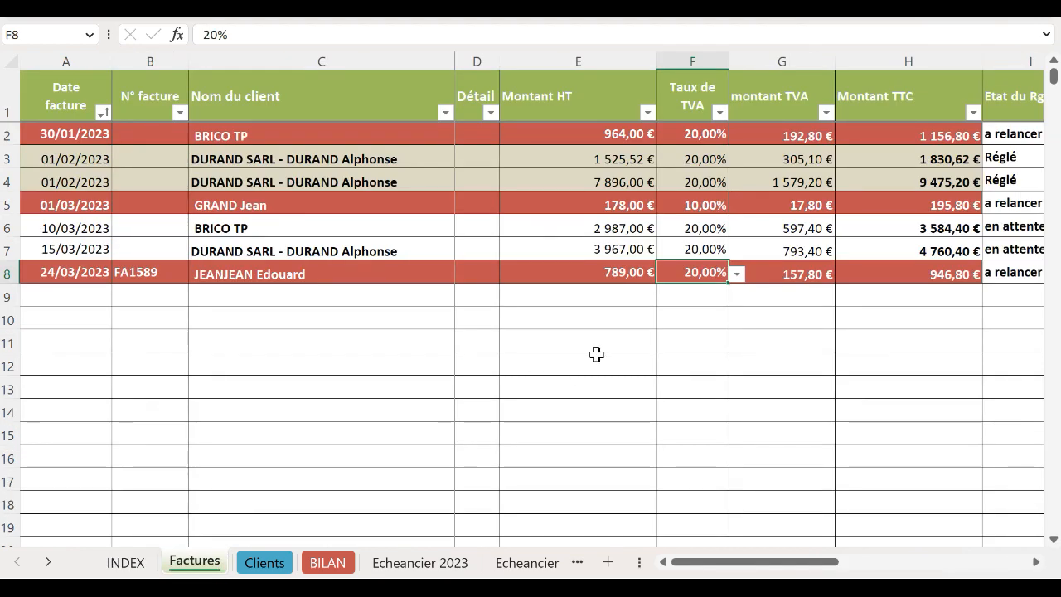
Step: Change the new invoice's VAT rate from 20% to 10%, bringing the total to 867,90 € TTC
click(802, 275)
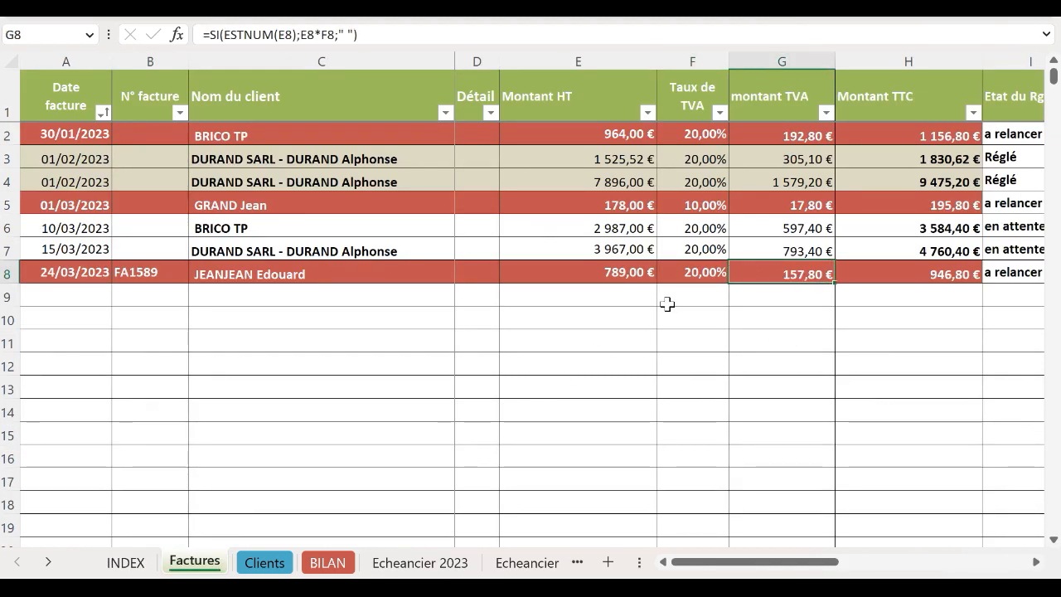
click(701, 273)
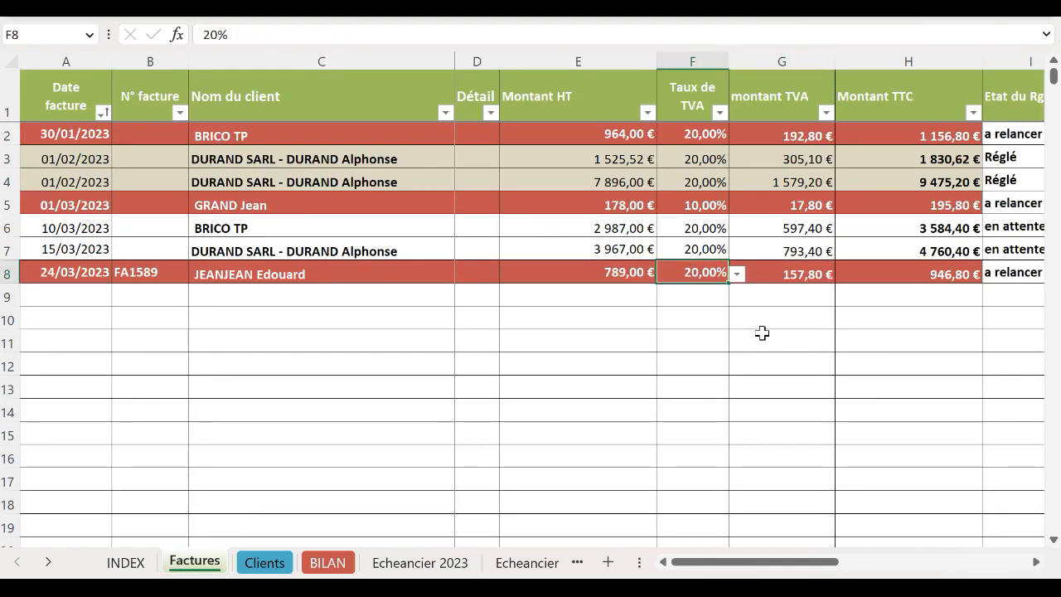
click(738, 275)
click(718, 326)
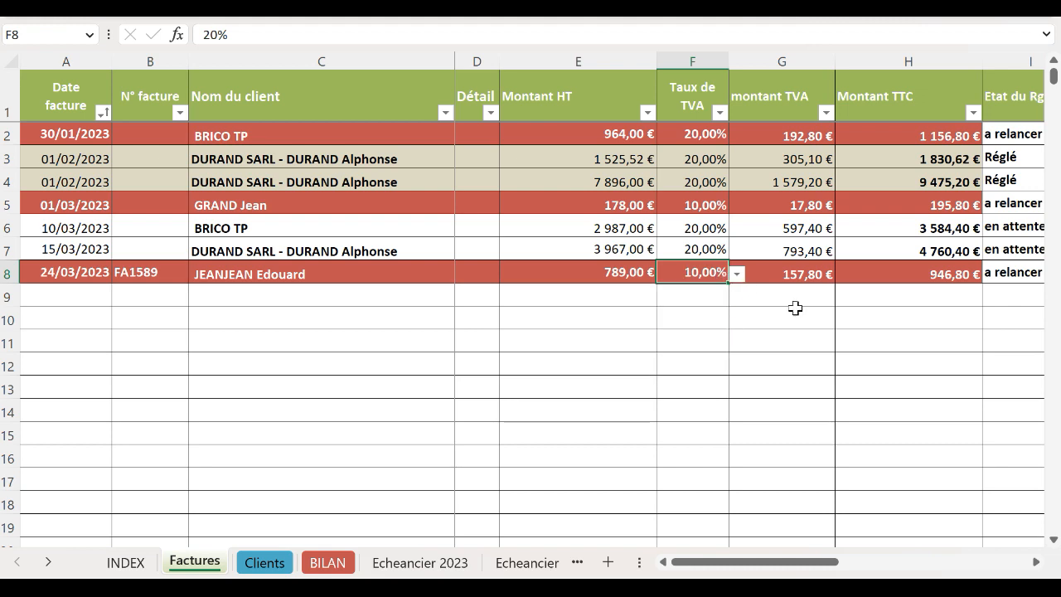
click(805, 270)
Step: Enter 24/04 as the due date so the status switches to 'en attente'
key(Right)
key(Right)
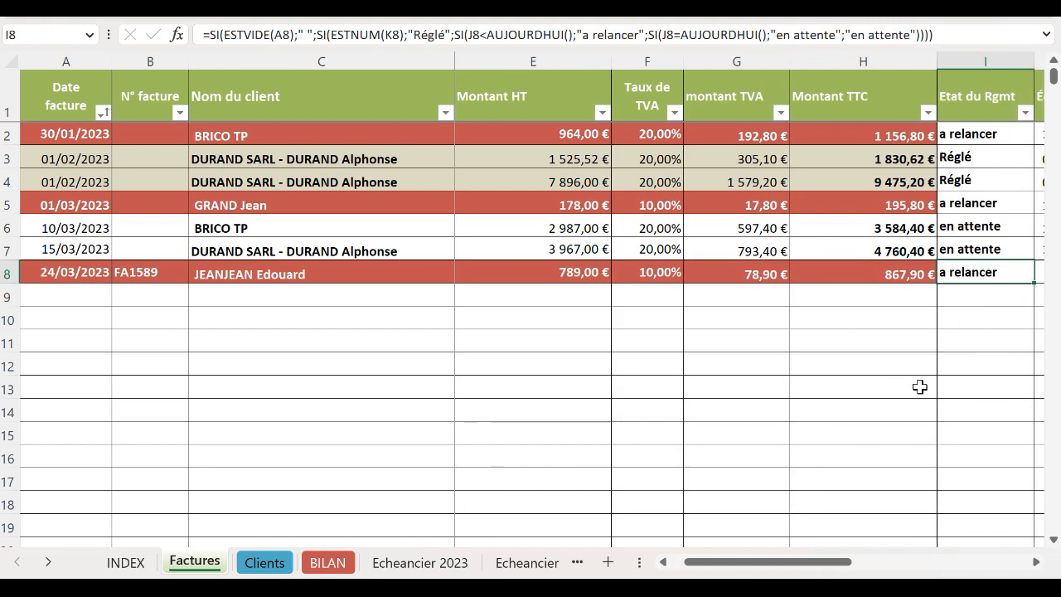
key(Right)
key(Right)
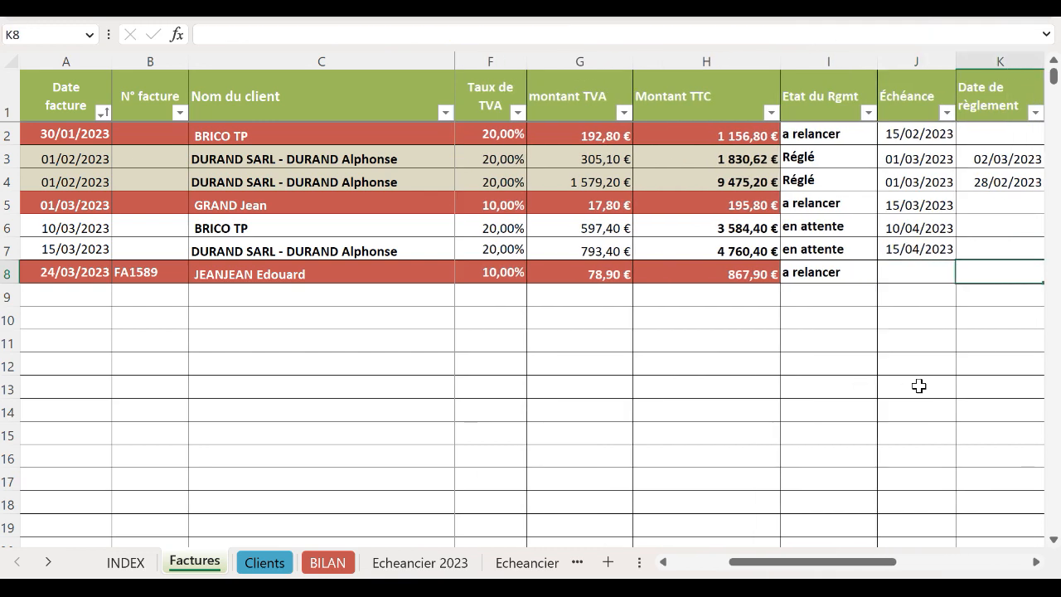
click(921, 279)
key(Right)
key(Right)
click(751, 281)
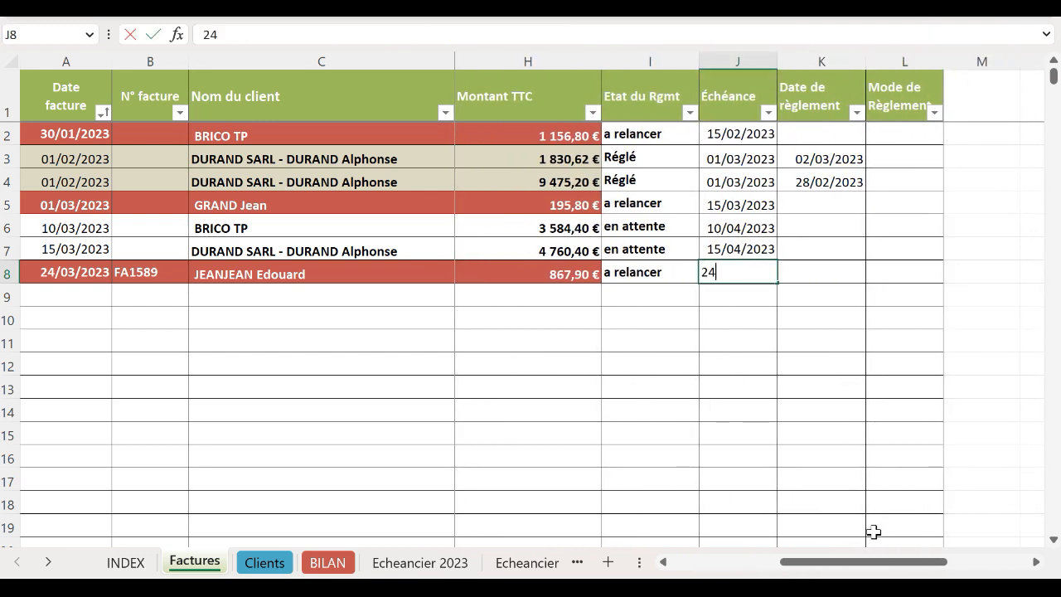
text(24/04)
key(Tab)
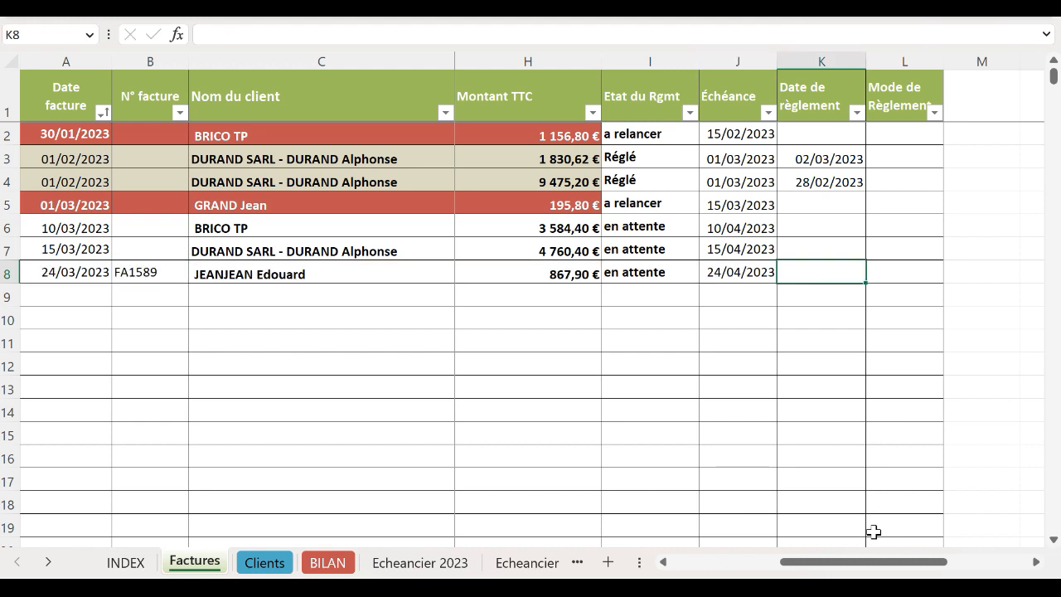
key(Left)
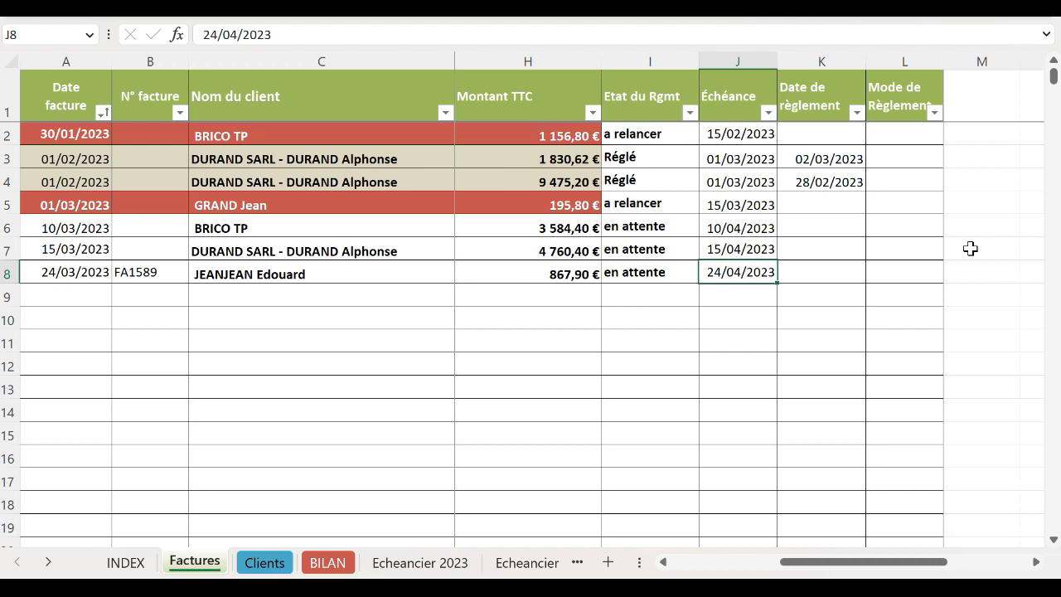
Step: Record the JEANJEAN invoice as paid on 24/03/2023 with Chèque as the payment mode
click(826, 271)
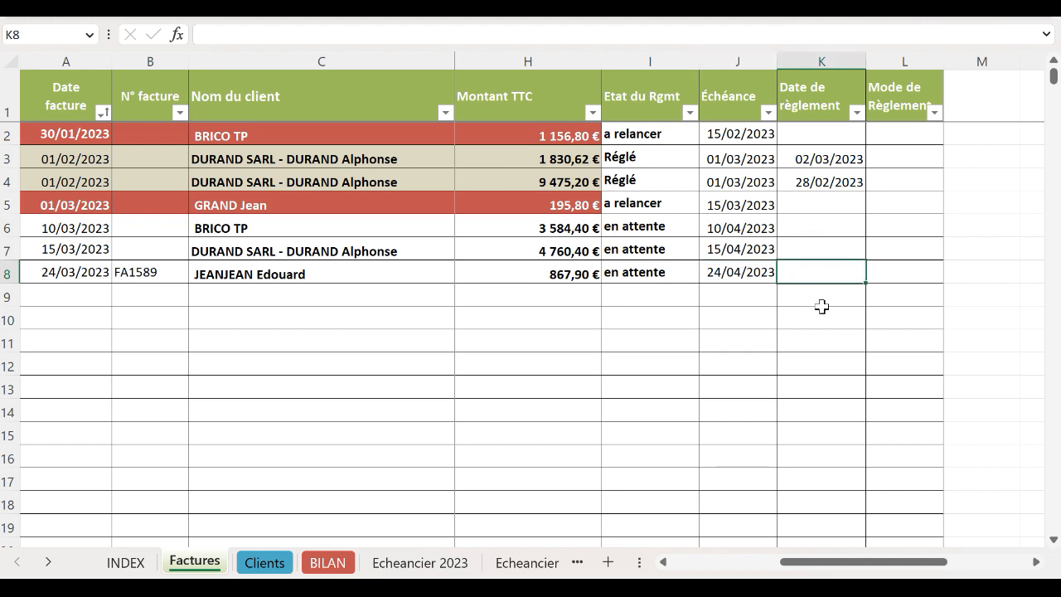
key(ctrl+semicolon)
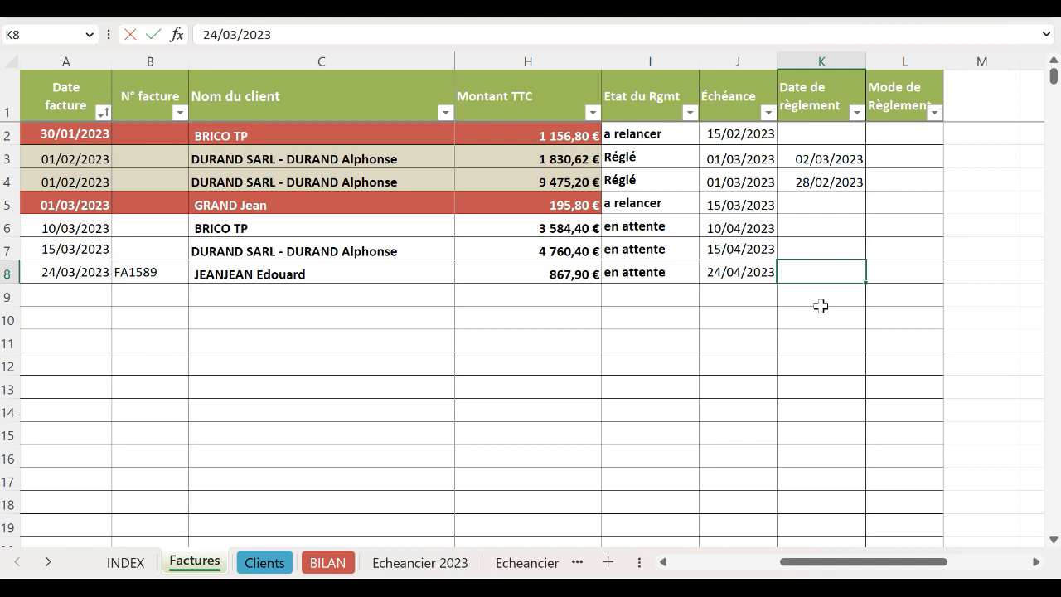
key(Tab)
key(Left)
key(Left)
key(Left)
key(Left)
key(Left)
key(Left)
key(Left)
key(Left)
key(Right)
key(Right)
key(Right)
key(Right)
key(Right)
key(Right)
key(Right)
key(Right)
key(Right)
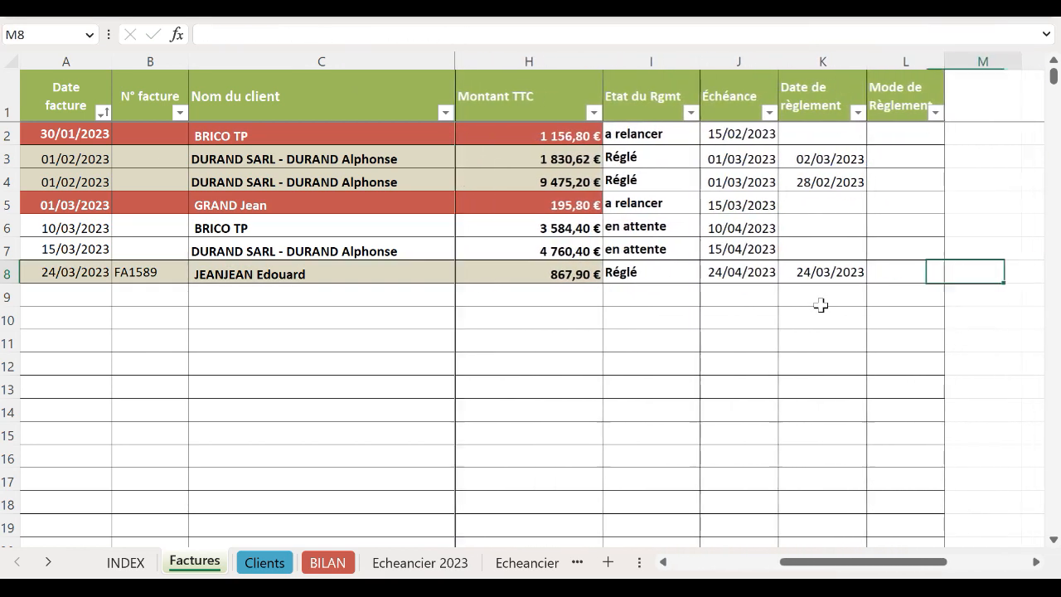
key(Left)
click(952, 274)
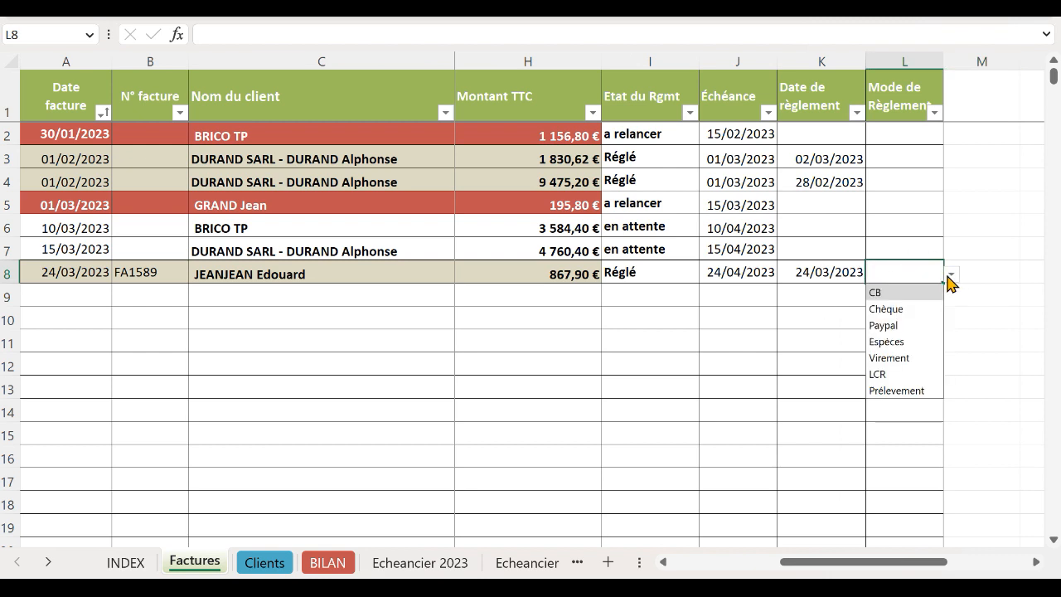
click(903, 308)
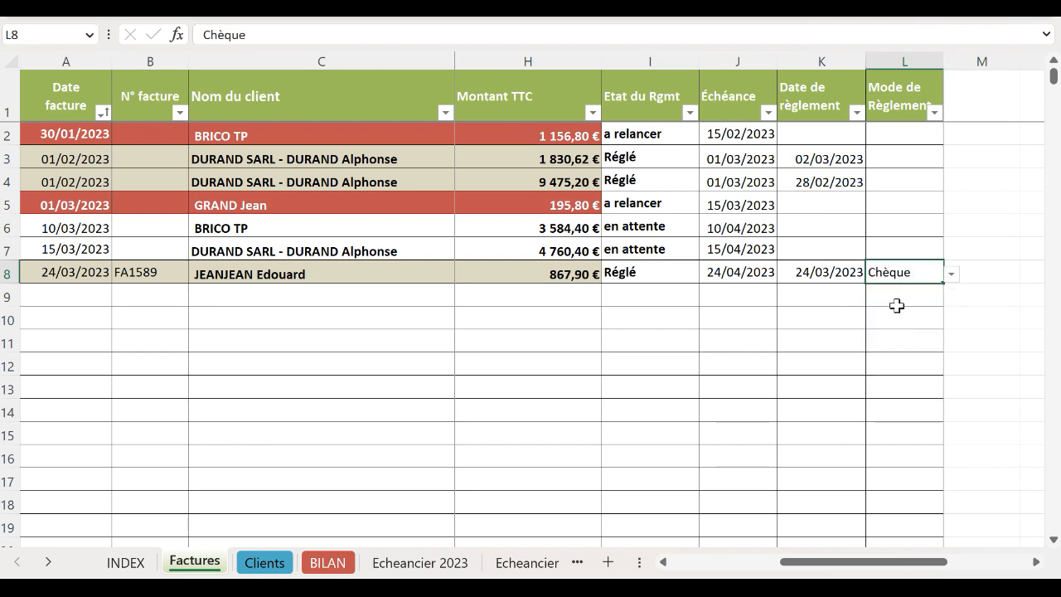
Step: Glance at row 5's payment mode choices without changing them, then switch to the BILAN sheet
click(912, 196)
click(954, 196)
click(939, 204)
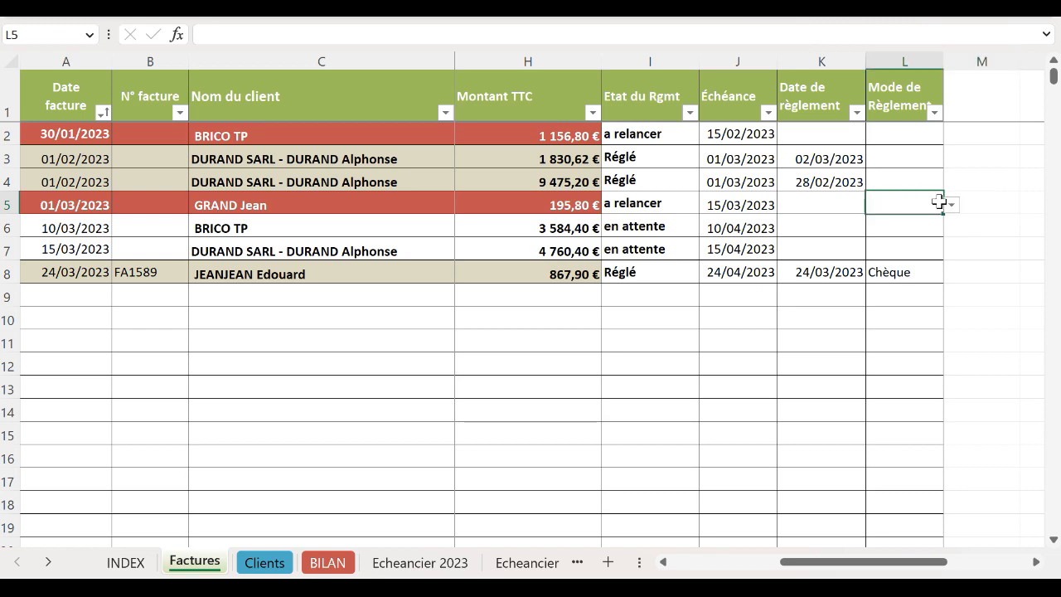
click(954, 206)
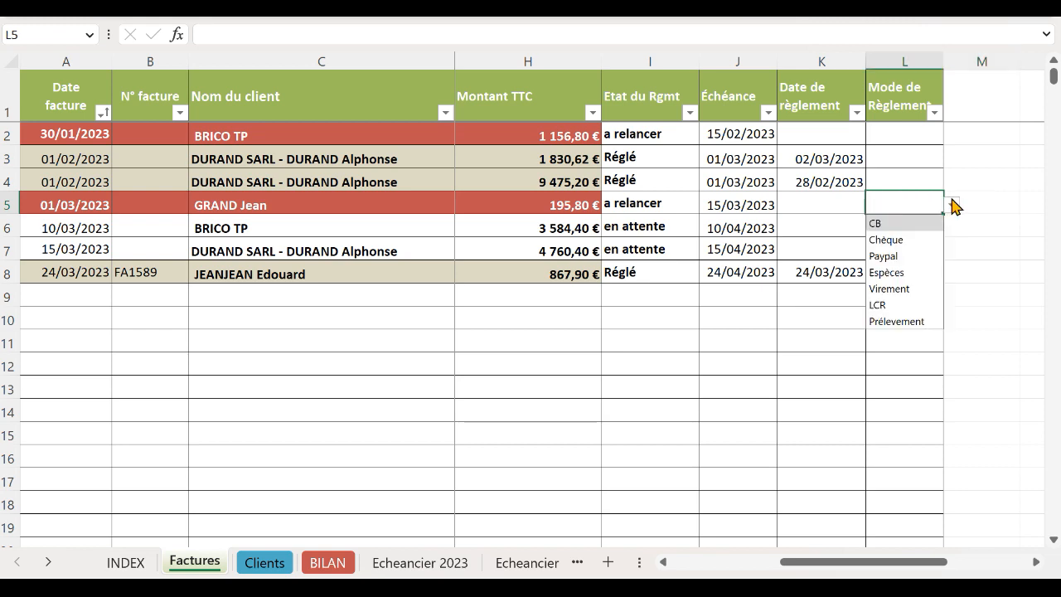
click(795, 322)
drag(801, 564, 693, 563)
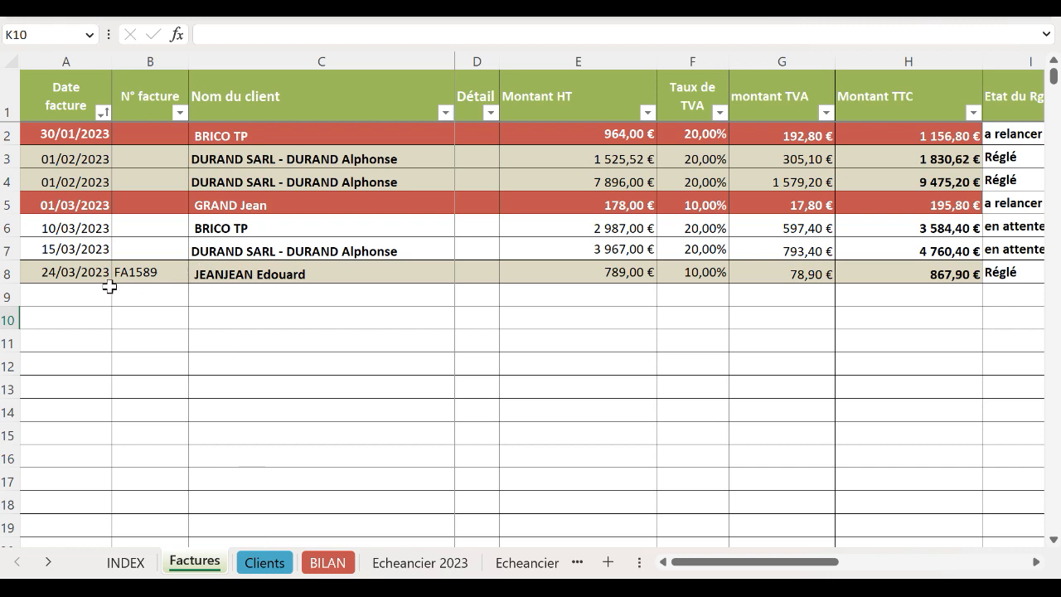
click(340, 564)
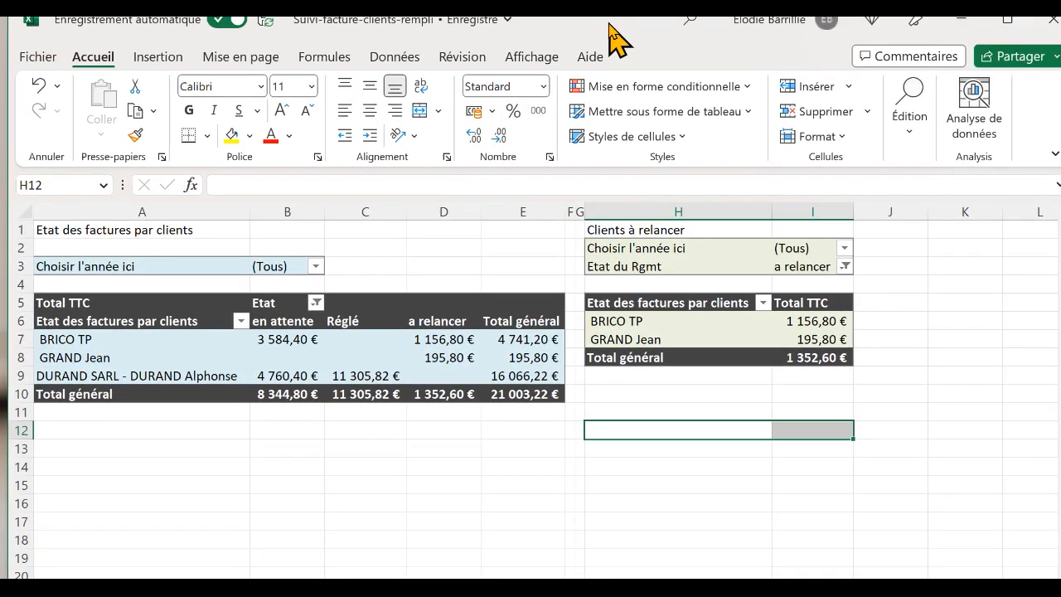
Step: Refresh all pivot tables with Données > Actualiser tout to include the new invoice
click(383, 67)
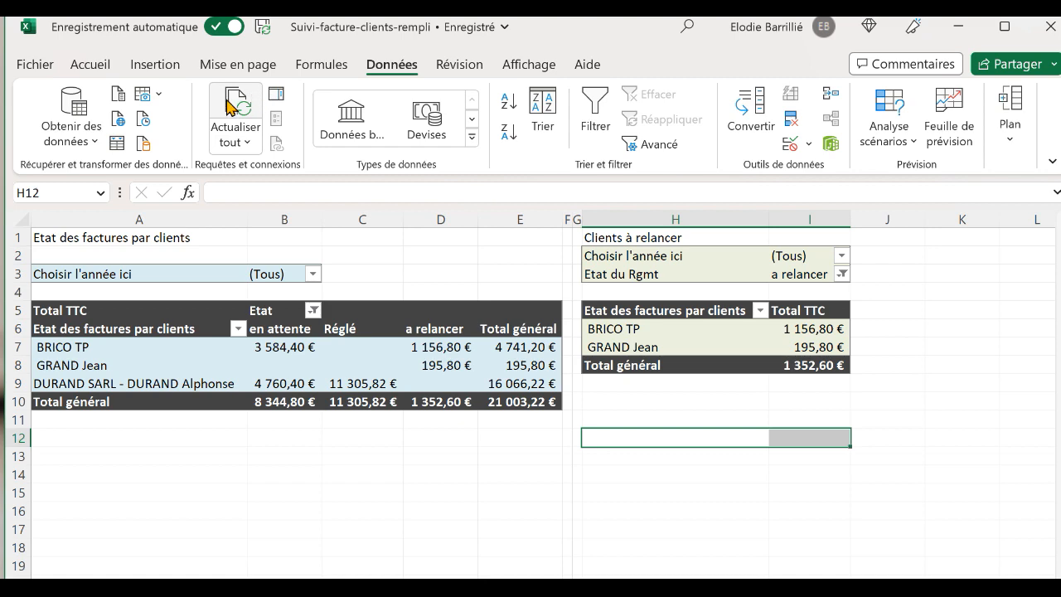
click(221, 109)
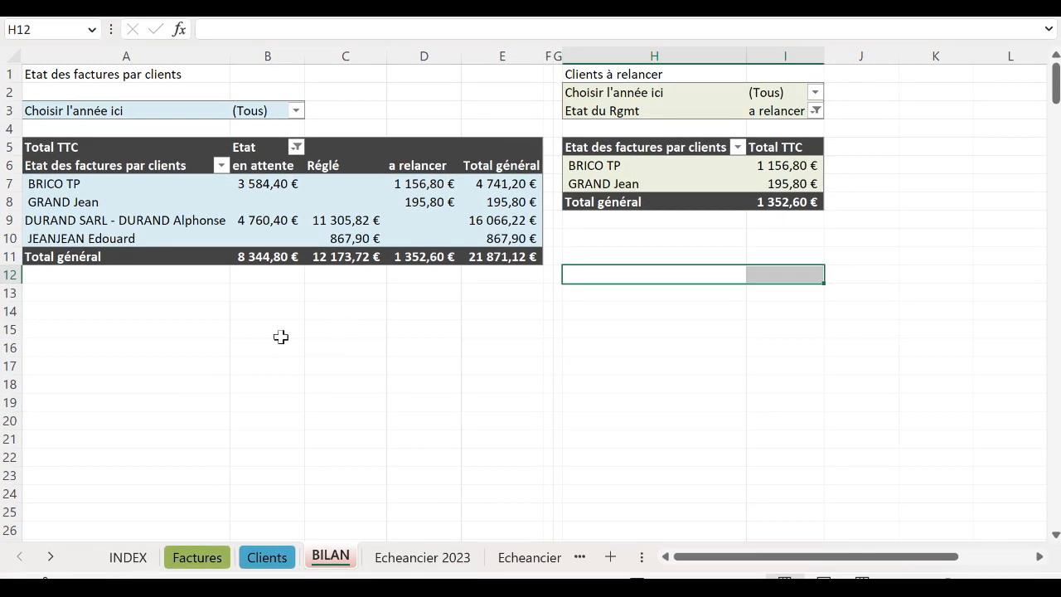
click(164, 334)
click(87, 239)
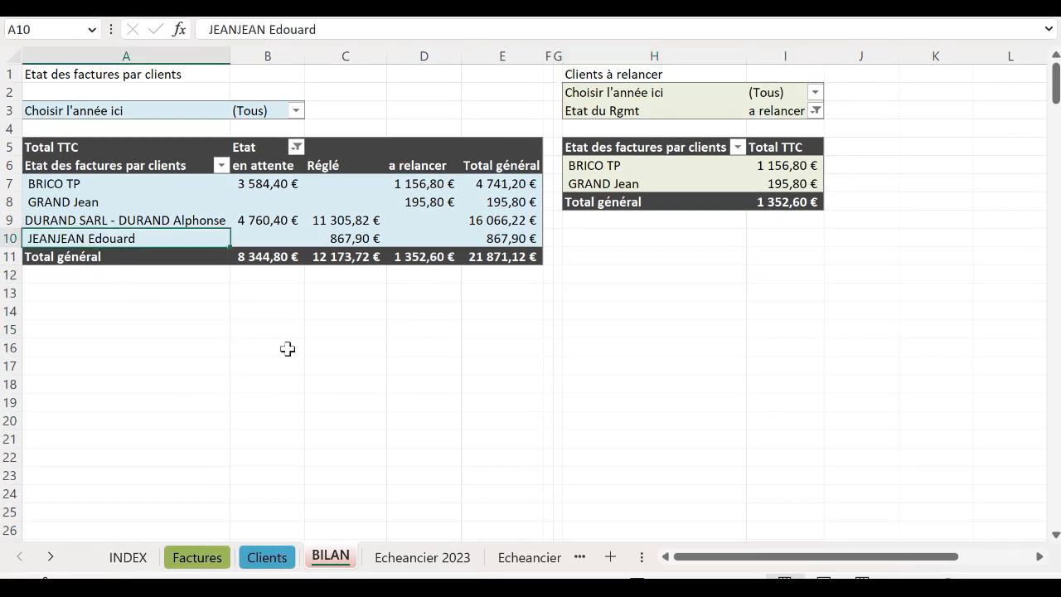
click(347, 238)
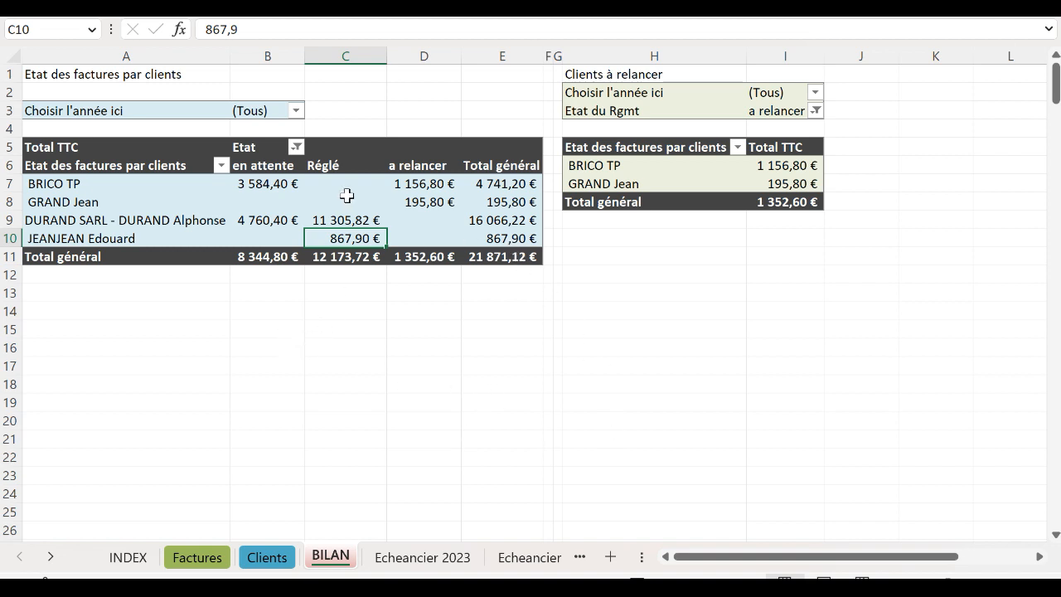
click(256, 238)
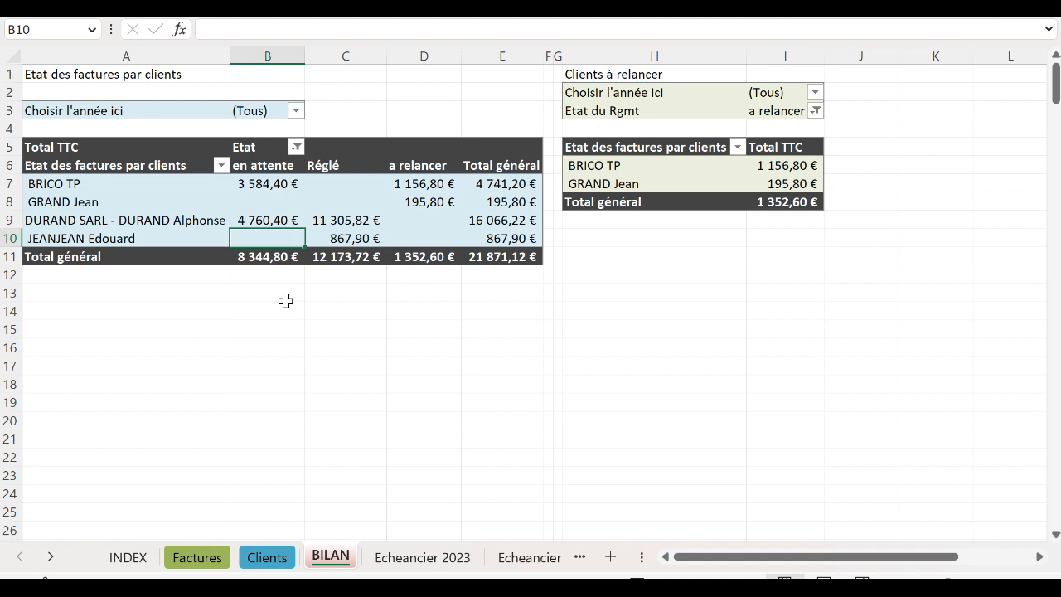
click(441, 238)
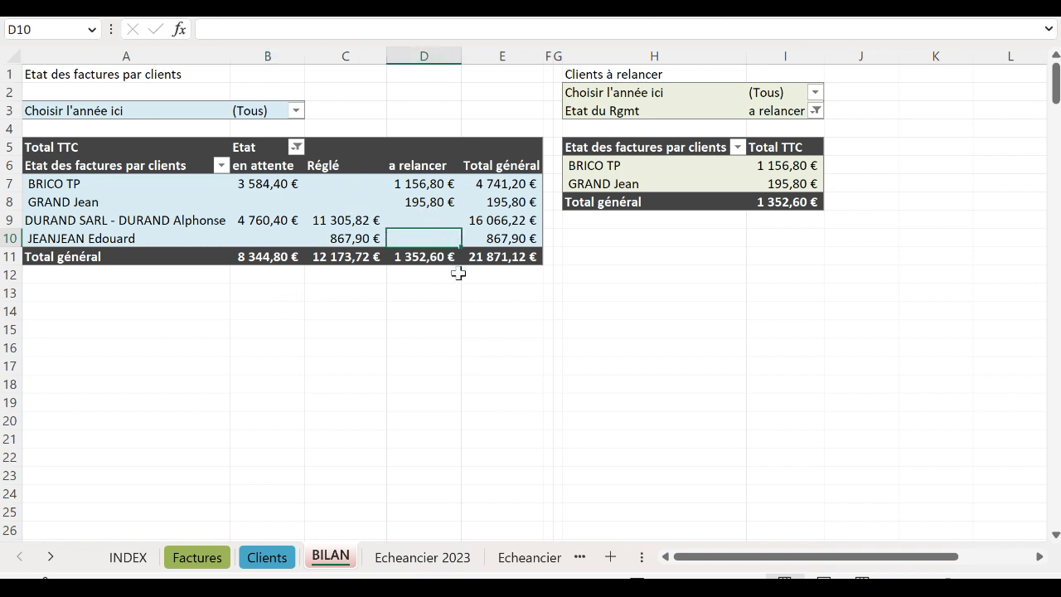
key(ctrl+Page_Down)
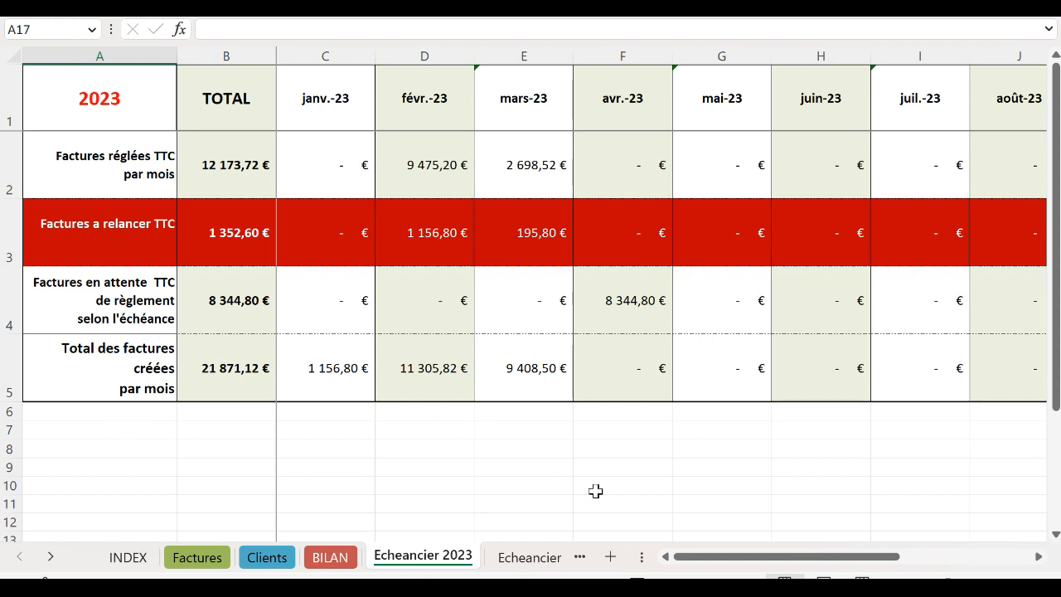
drag(755, 557, 685, 578)
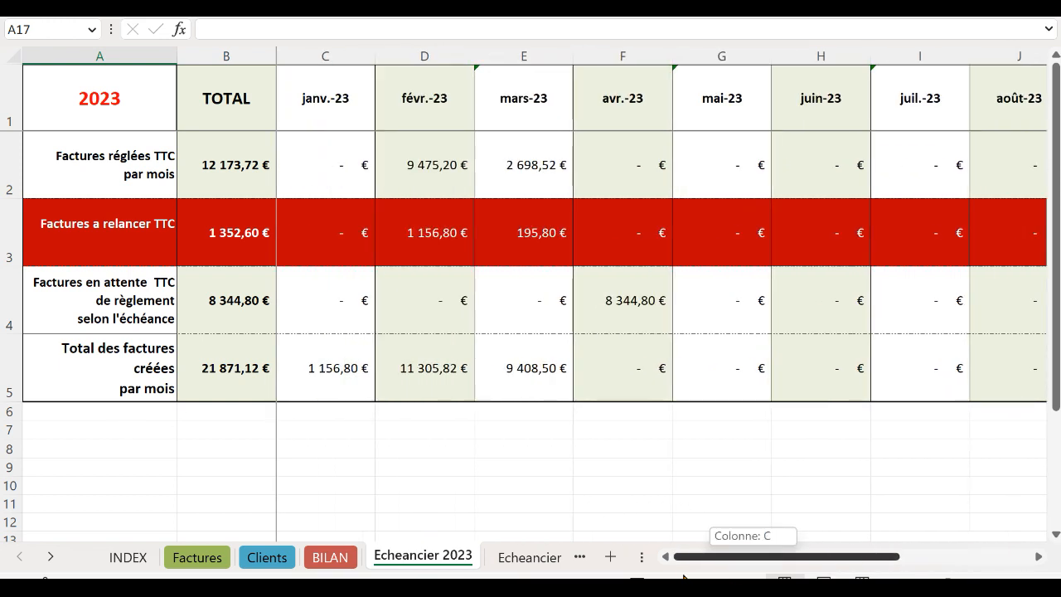
click(517, 559)
click(556, 558)
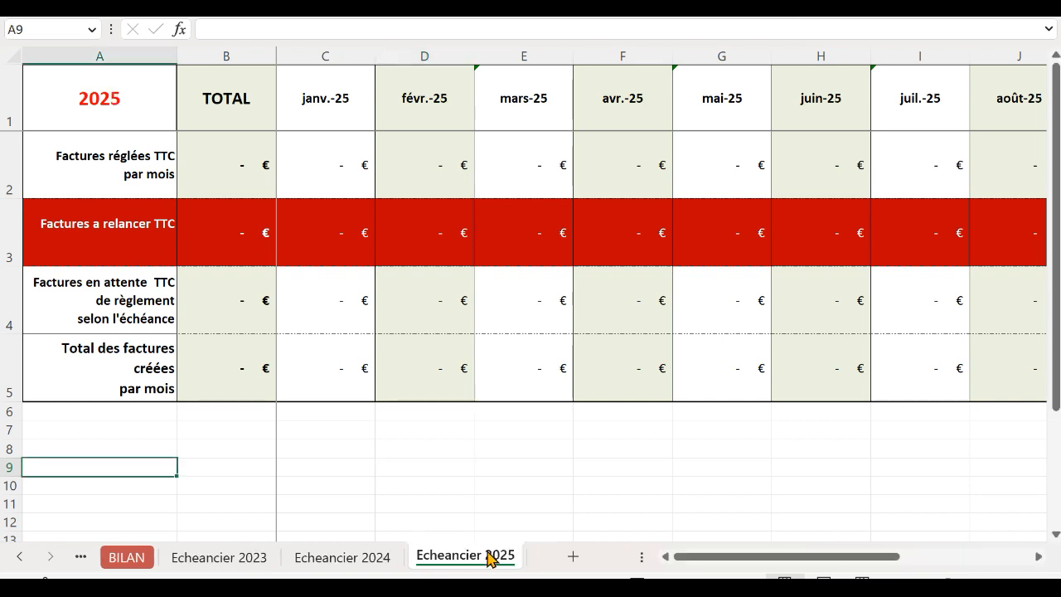
click(370, 562)
click(234, 564)
drag(692, 559, 640, 561)
click(21, 557)
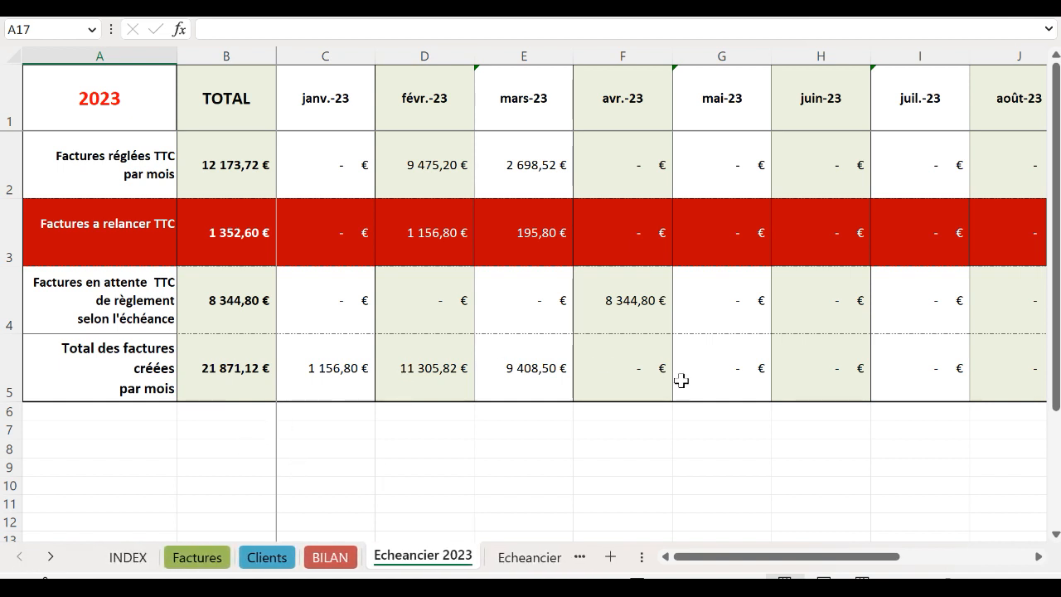
click(197, 557)
Step: Scroll the shop page down to the 'Exemples de fichiers Excel actuellement téléchargeables sur la boutique' section
scroll(634, 350, down, 3)
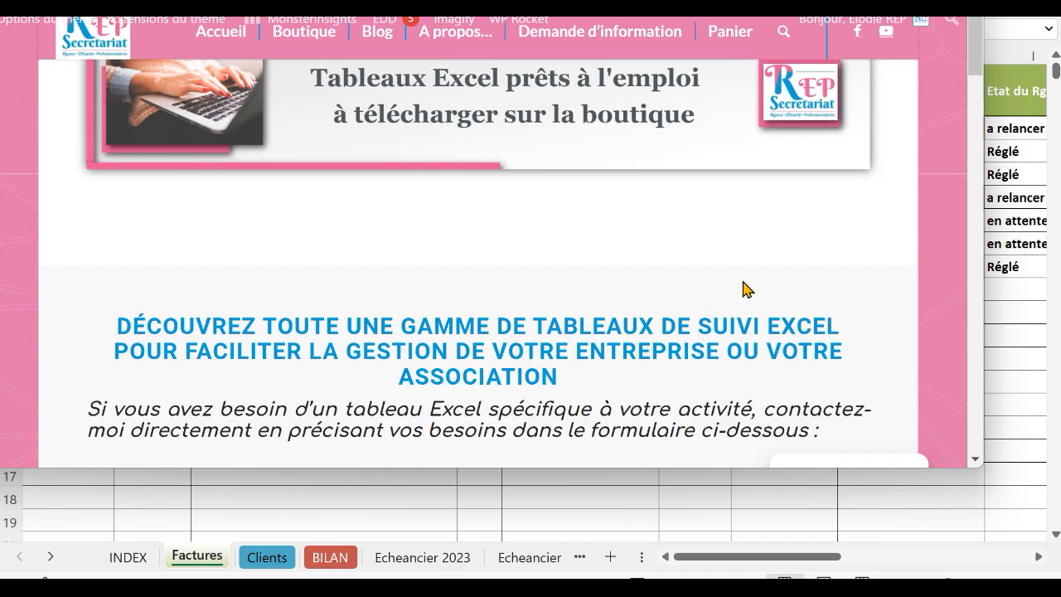
scroll(743, 289, down, 4)
scroll(743, 289, down, 3)
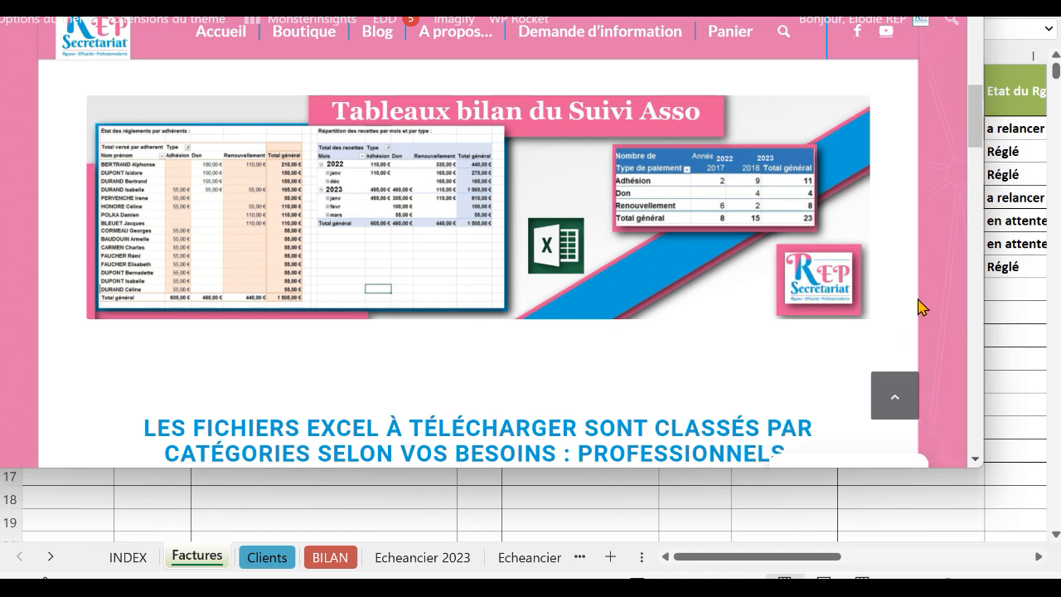
scroll(919, 307, down, 5)
scroll(919, 307, up, 6)
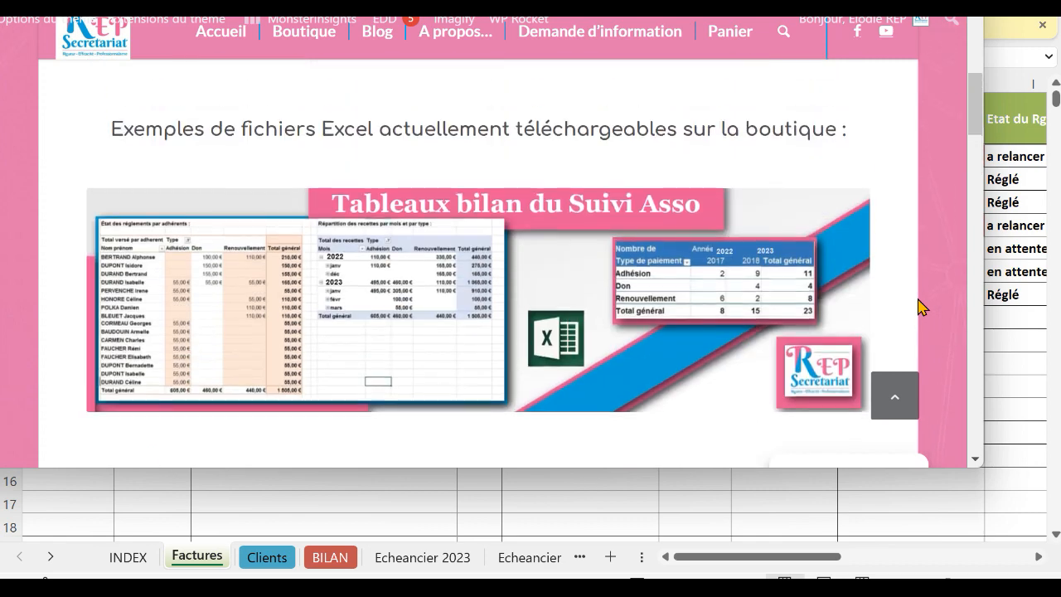